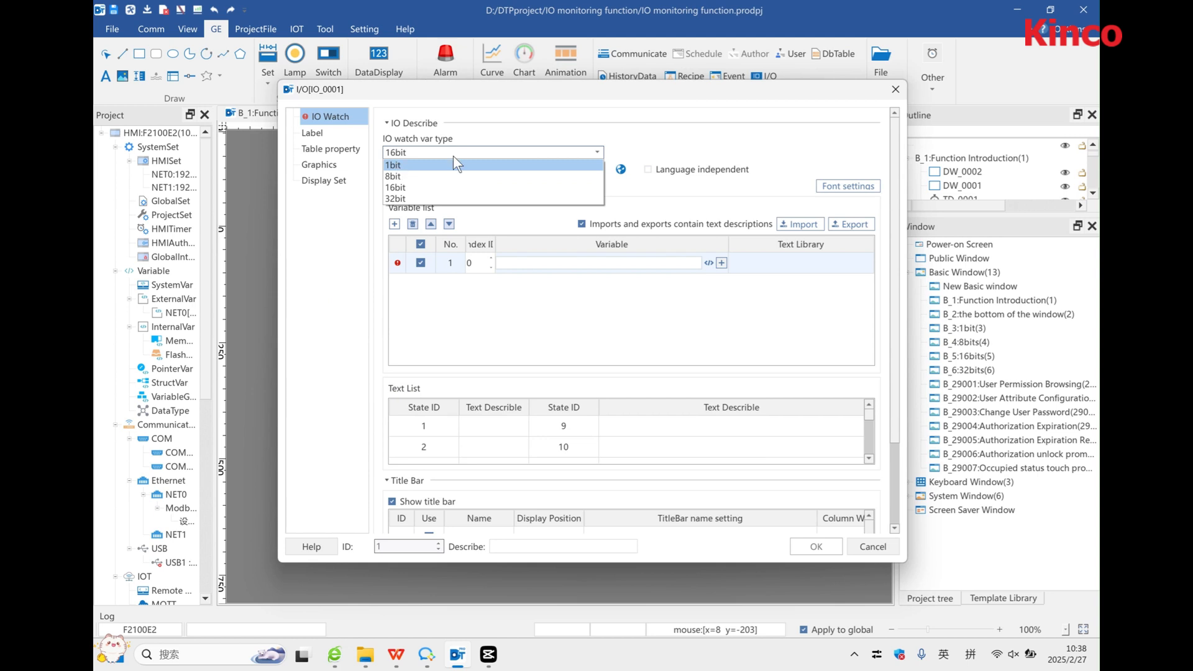
Set the IO watch variable type to 1bit with 8 elements per group.
left_click(448, 163)
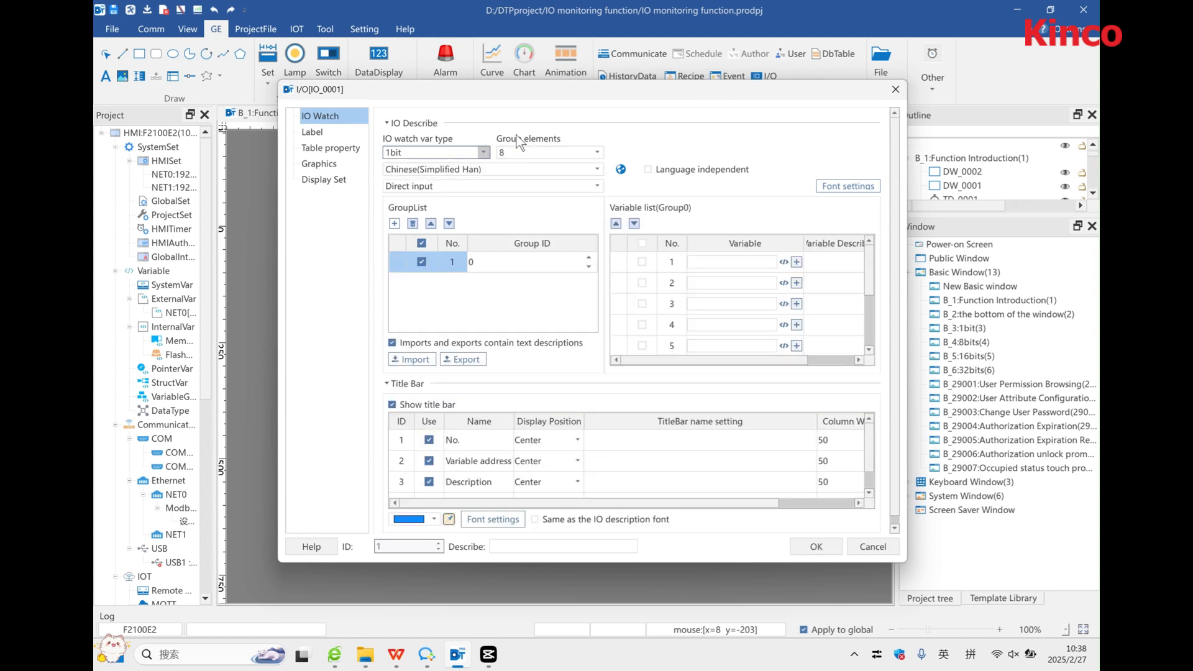
left_click(550, 152)
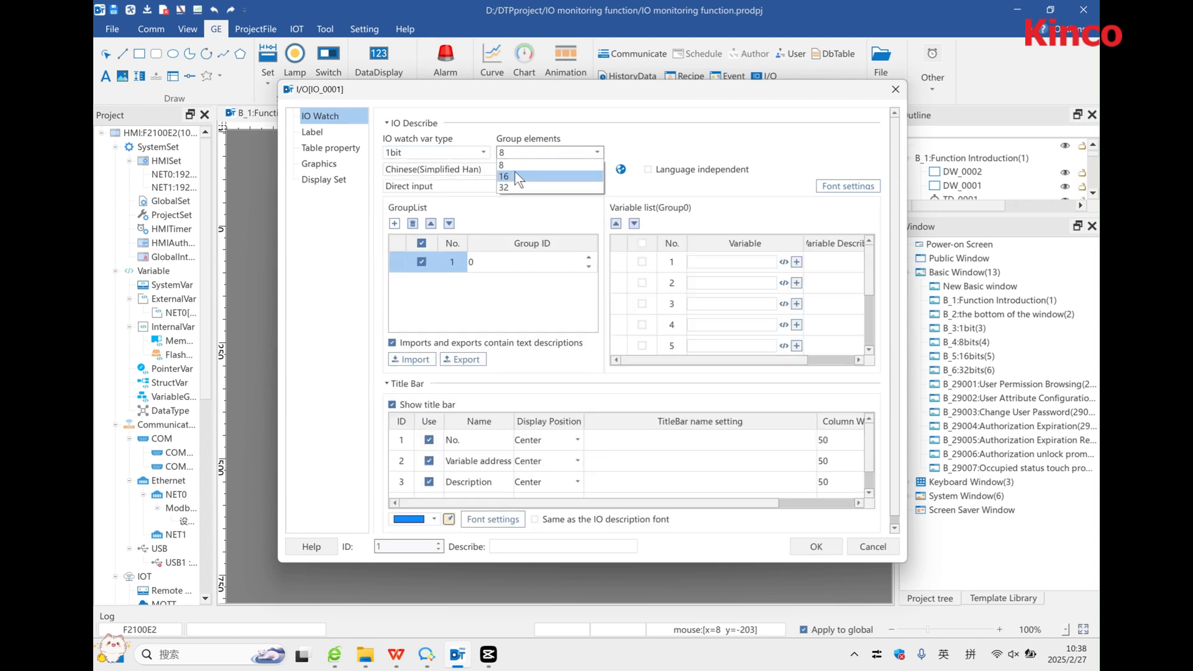
left_click(519, 164)
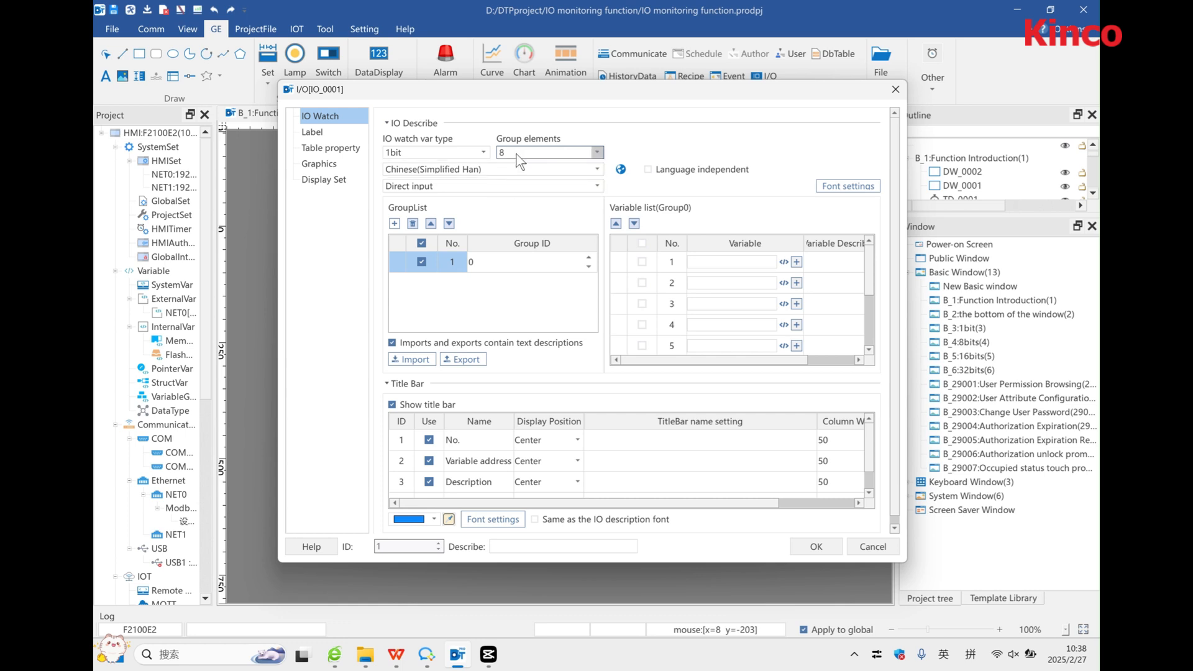
Set the IO description language to English(Latin) and its text source to Direct input.
left_click(513, 169)
left_click(405, 192)
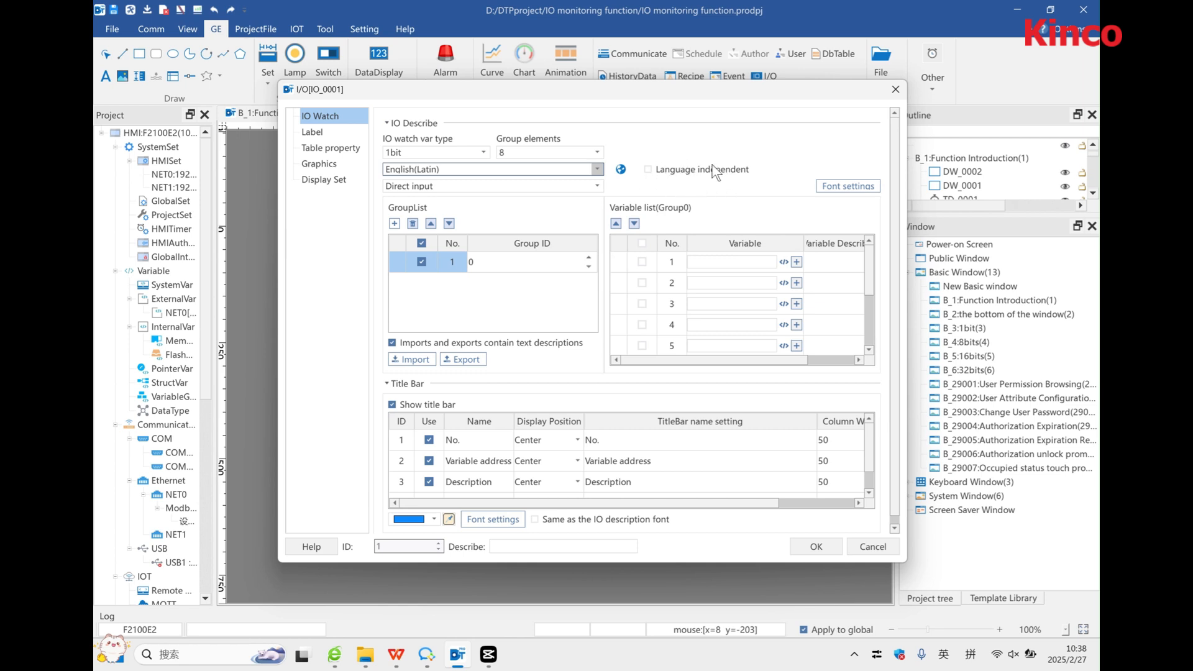
left_click(544, 186)
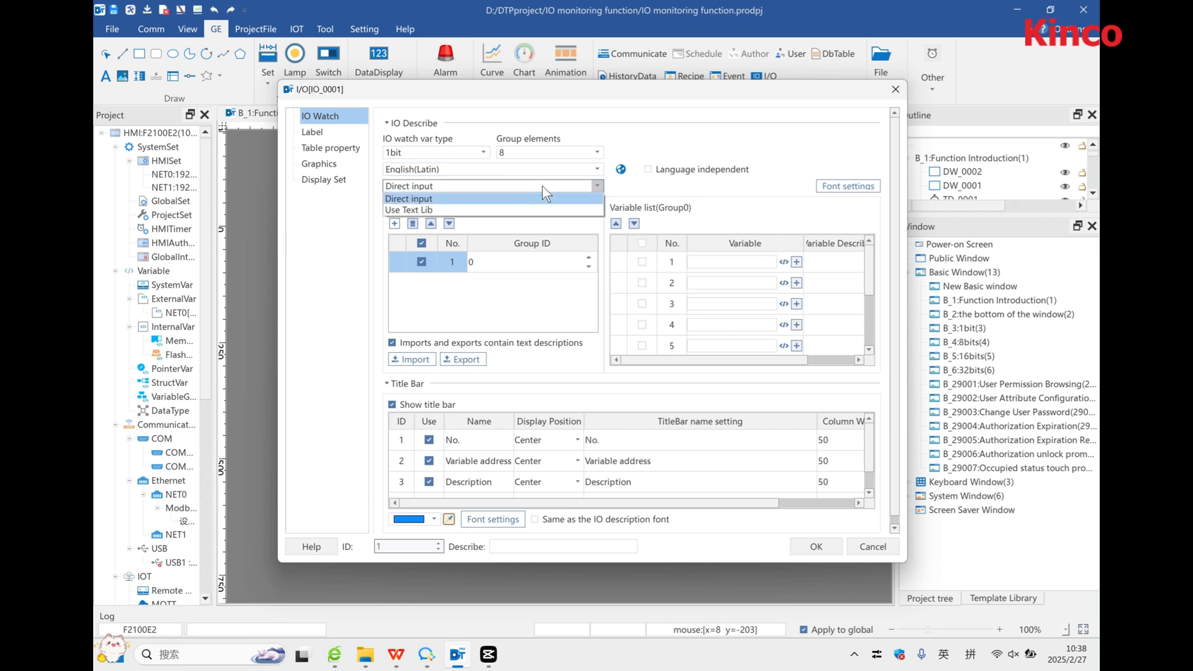
left_click(410, 199)
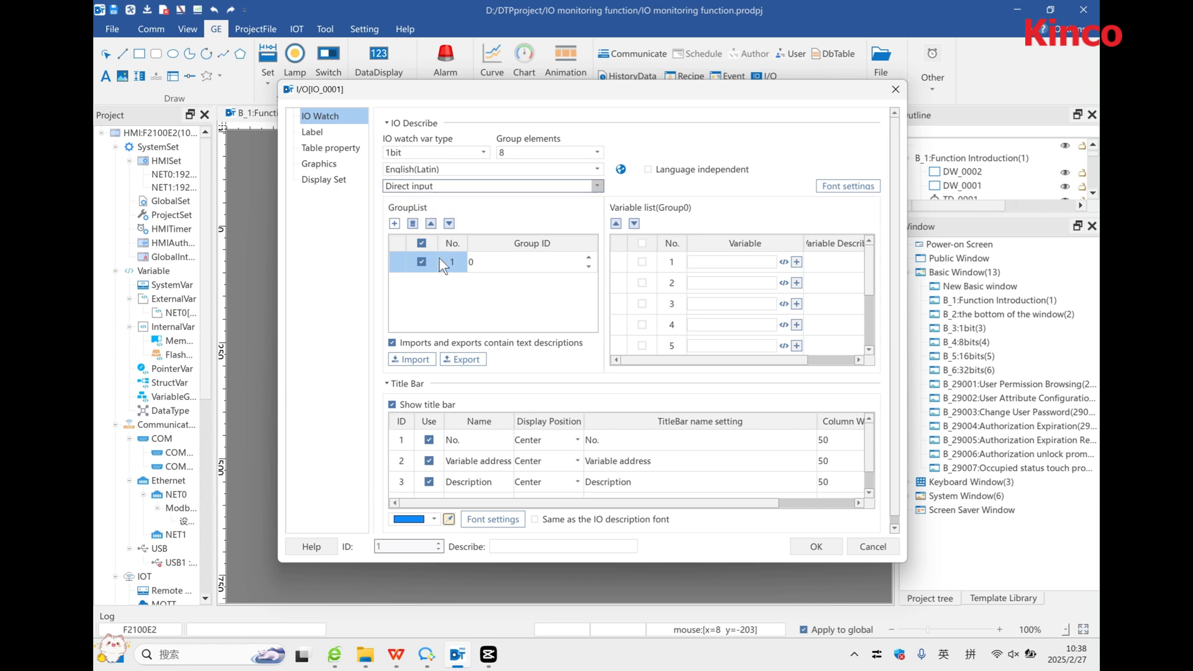
Add a second group to the group list and delete that group again.
left_click(394, 224)
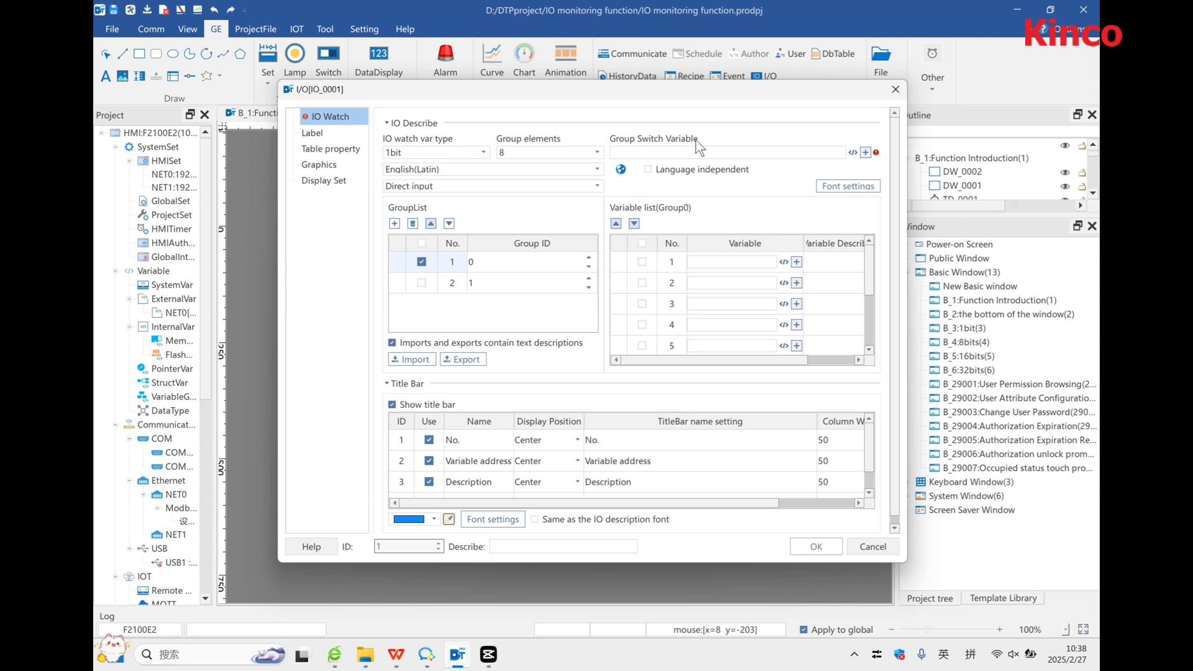
left_click(422, 262)
left_click(413, 224)
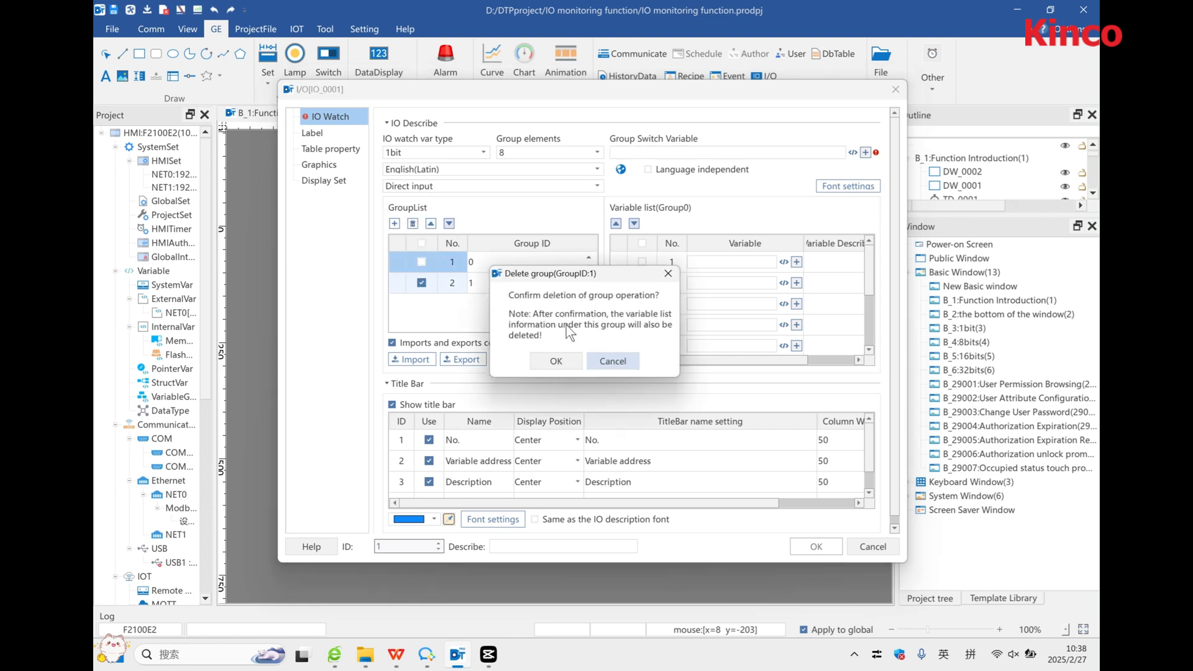
left_click(556, 361)
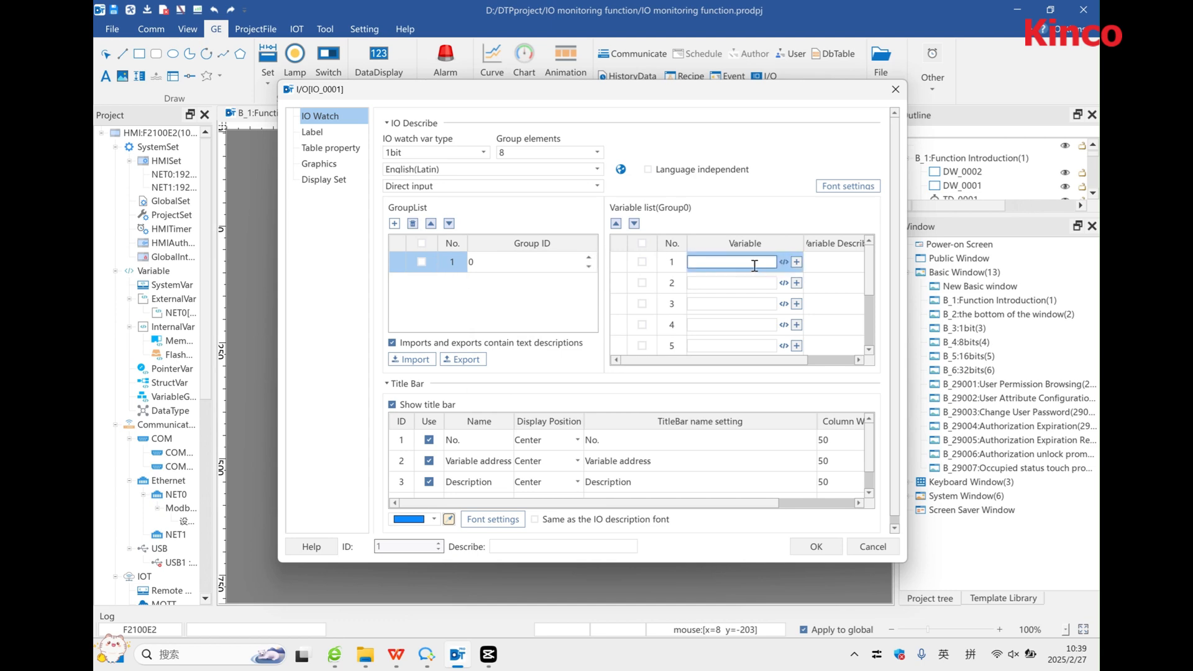
Assign the structure variable struct_bool[0].bool1 to the first entry of Group0's variable list.
left_click(783, 262)
left_click(306, 104)
left_click(160, 259)
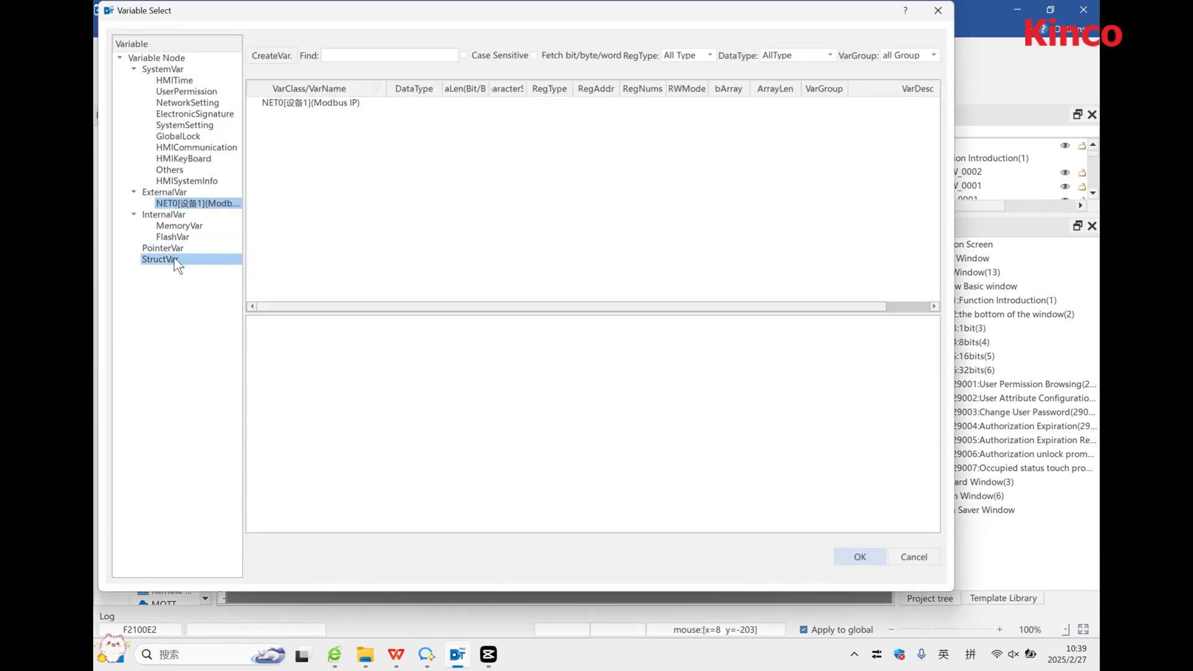
left_click(305, 203)
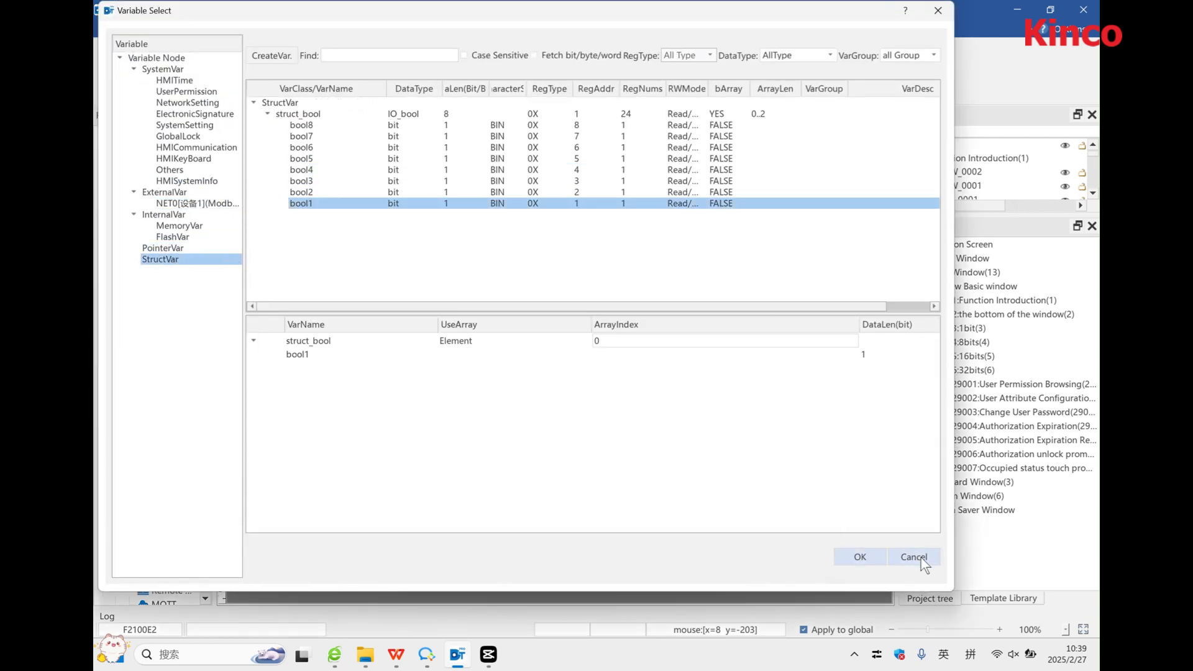
left_click(866, 559)
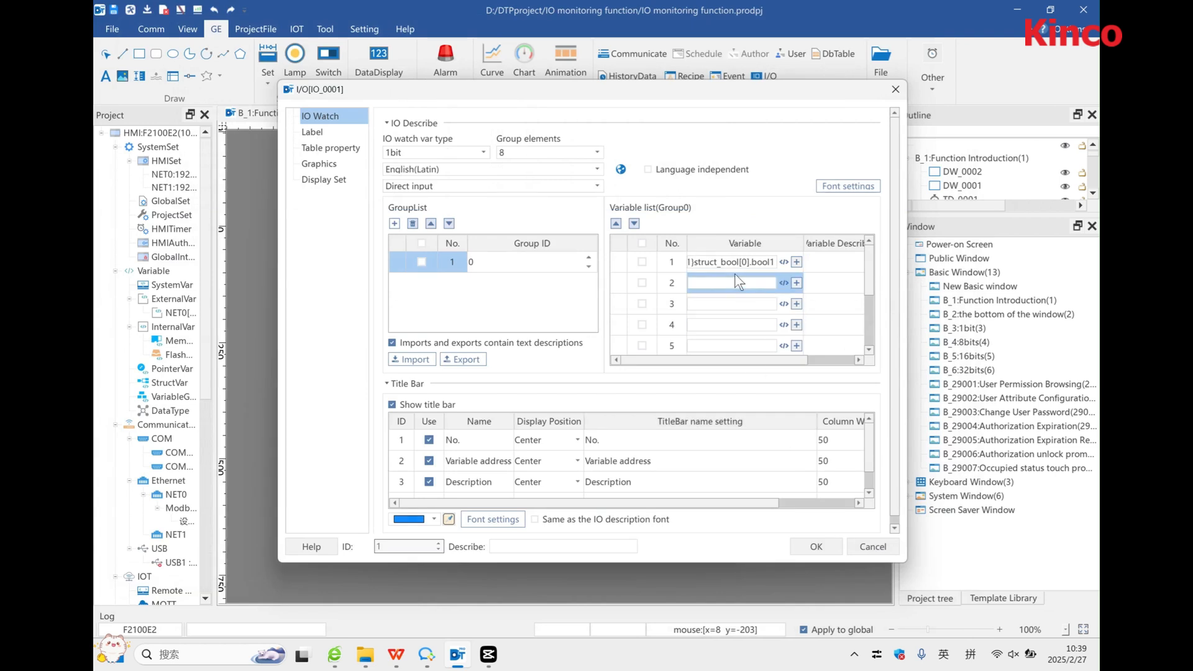
Multi-copy the first variable into the remaining rows, incrementing the value at the end of the variable name up to bool8.
left_click(643, 262)
right_click(665, 262)
mouse_move(692, 288)
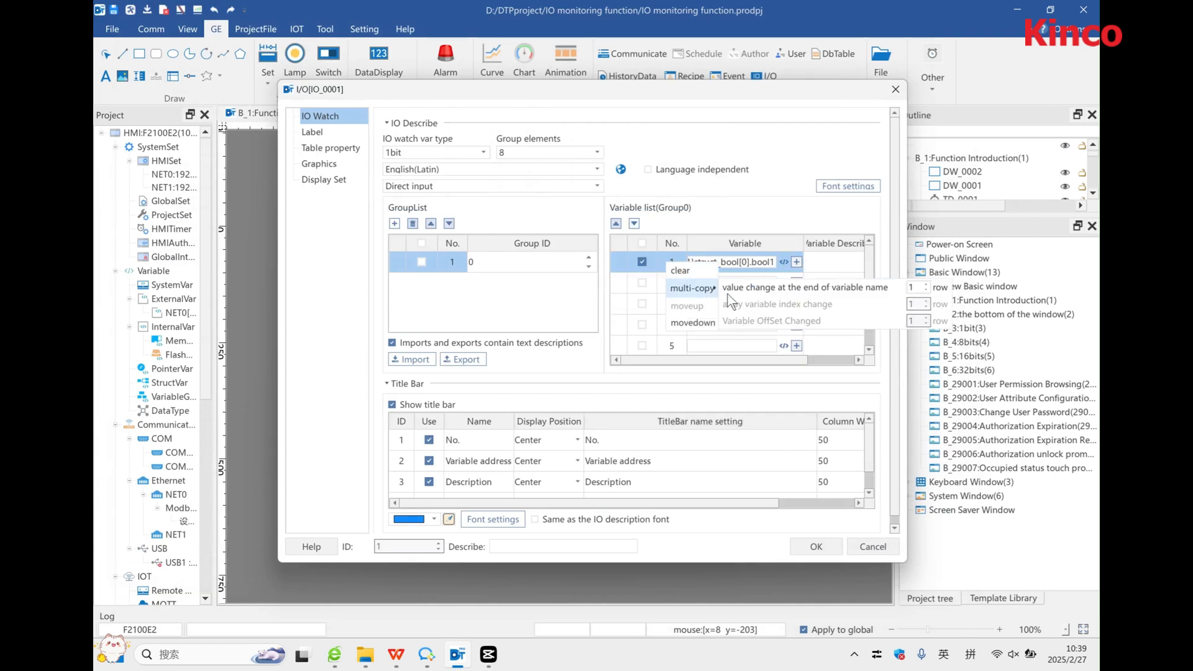
left_click(900, 288)
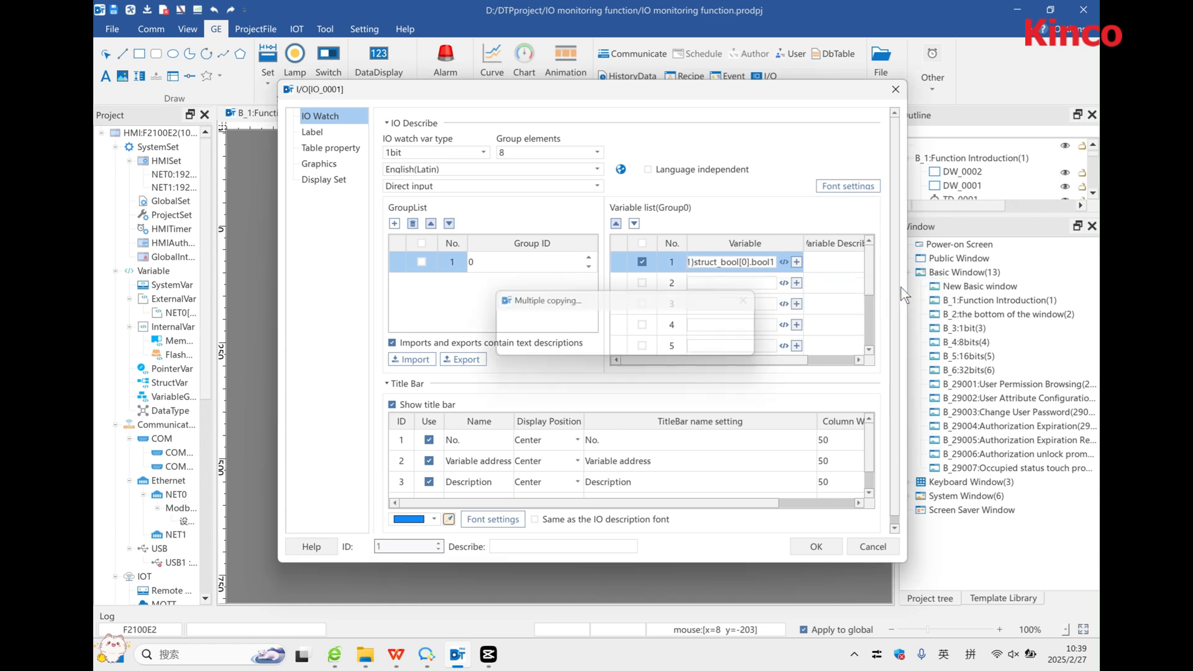
left_click_drag(871, 277, 874, 246)
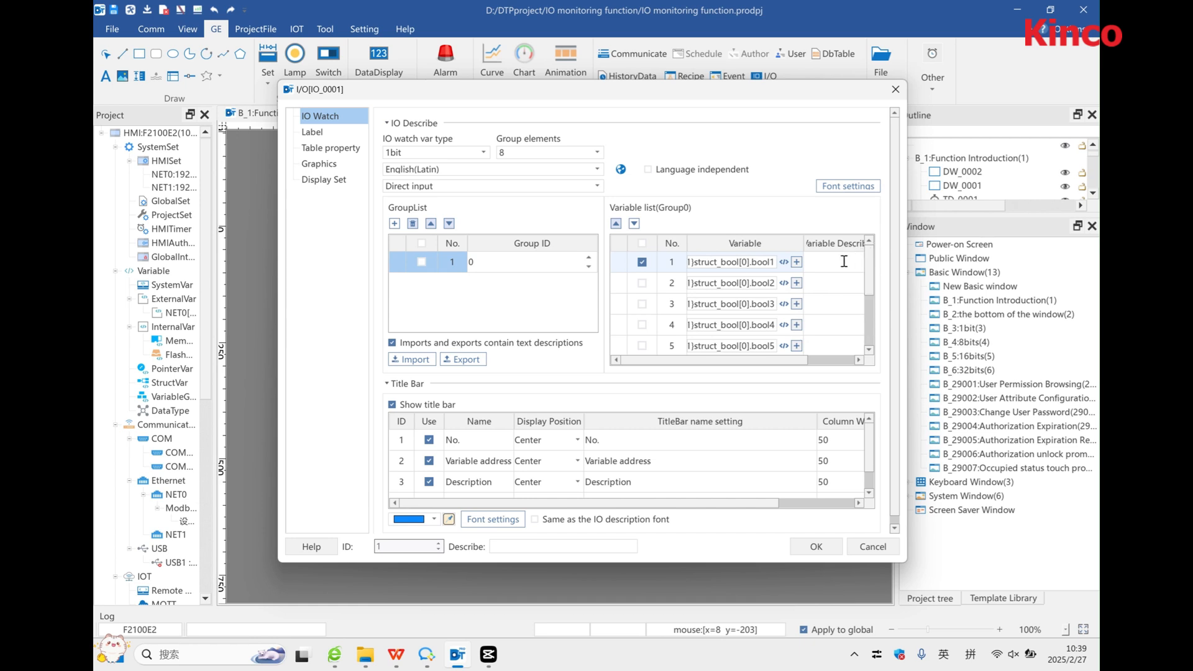
Enter the descriptions 1, 2 and 3 for the first three variables in Group0's variable list.
left_click(829, 287)
type("2")
left_click(813, 309)
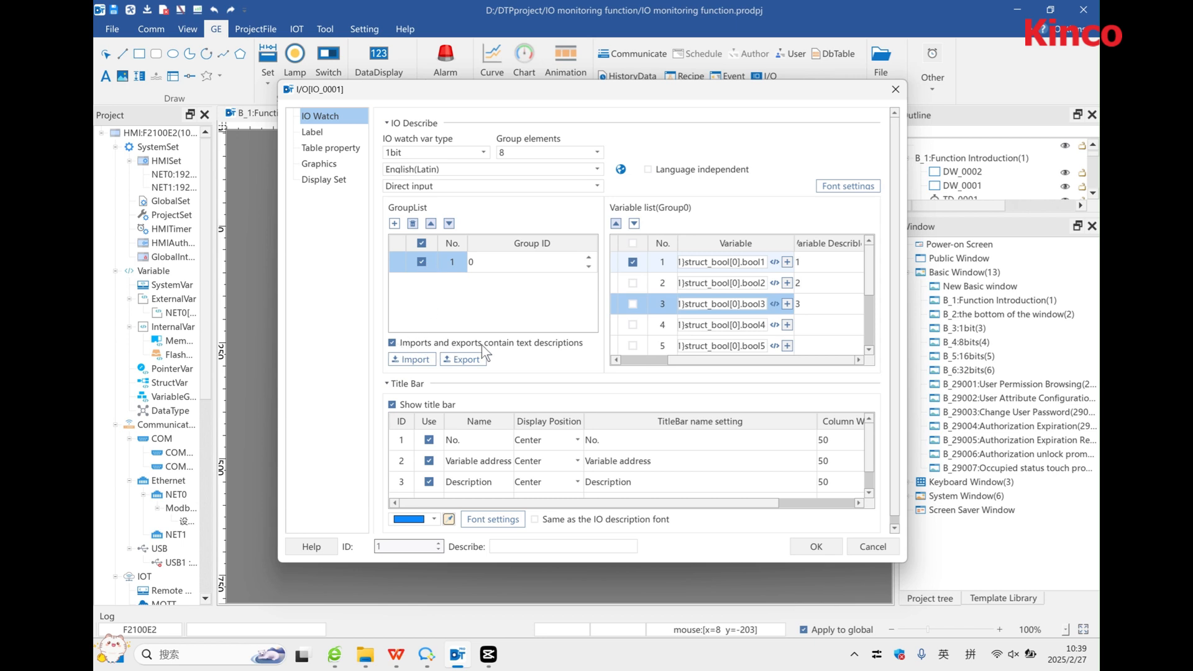
Export the variable list with its text descriptions to IO monitoring function_varDesc_250227103932.xlsx in the DTPproject folder.
left_click(468, 358)
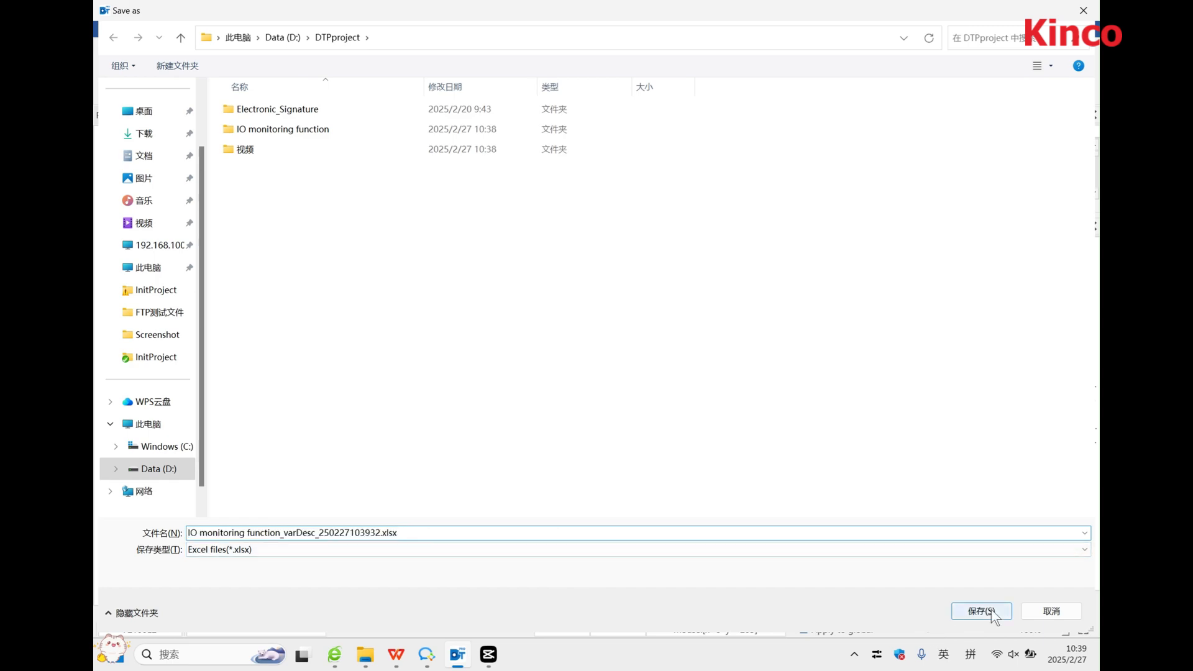
left_click(981, 611)
left_click(585, 341)
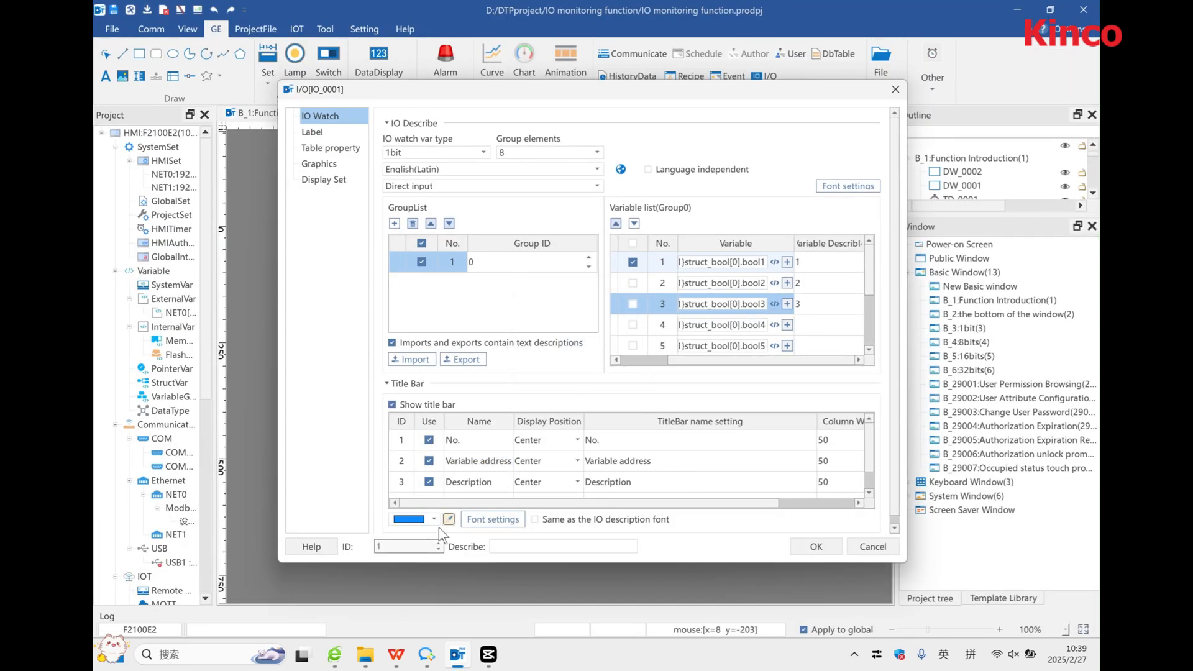
Open the exported workbook in WPS Office and widen columns B and E to make the variable names readable.
left_click(346, 563)
double_click(434, 292)
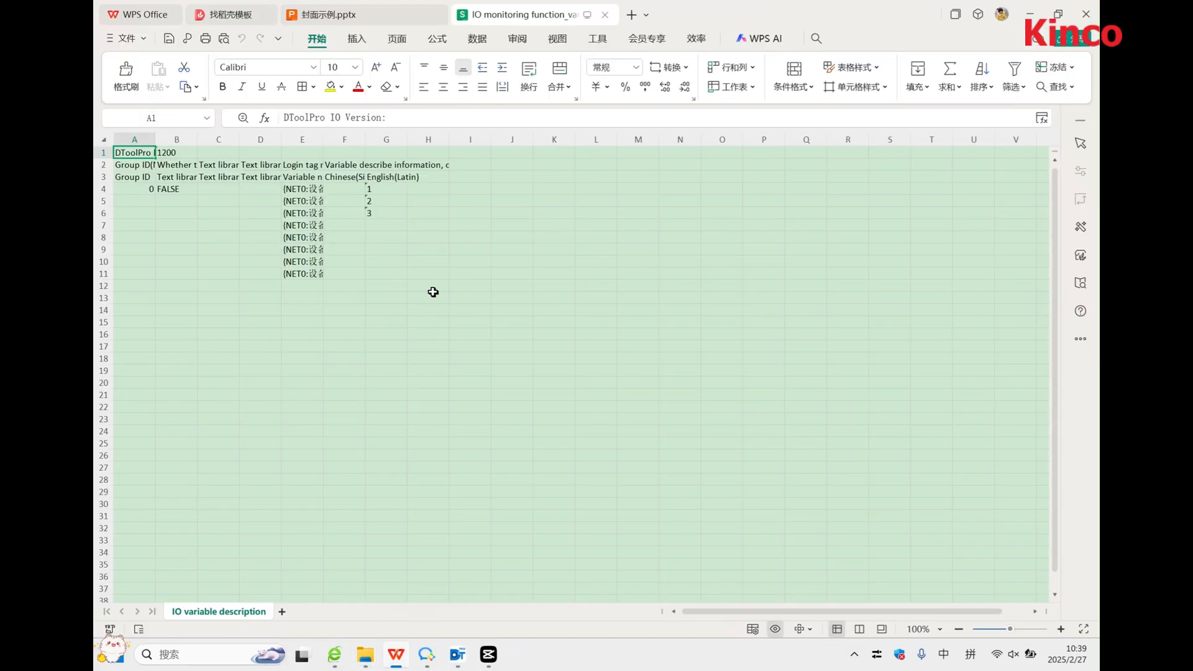
left_click_drag(197, 140, 237, 139)
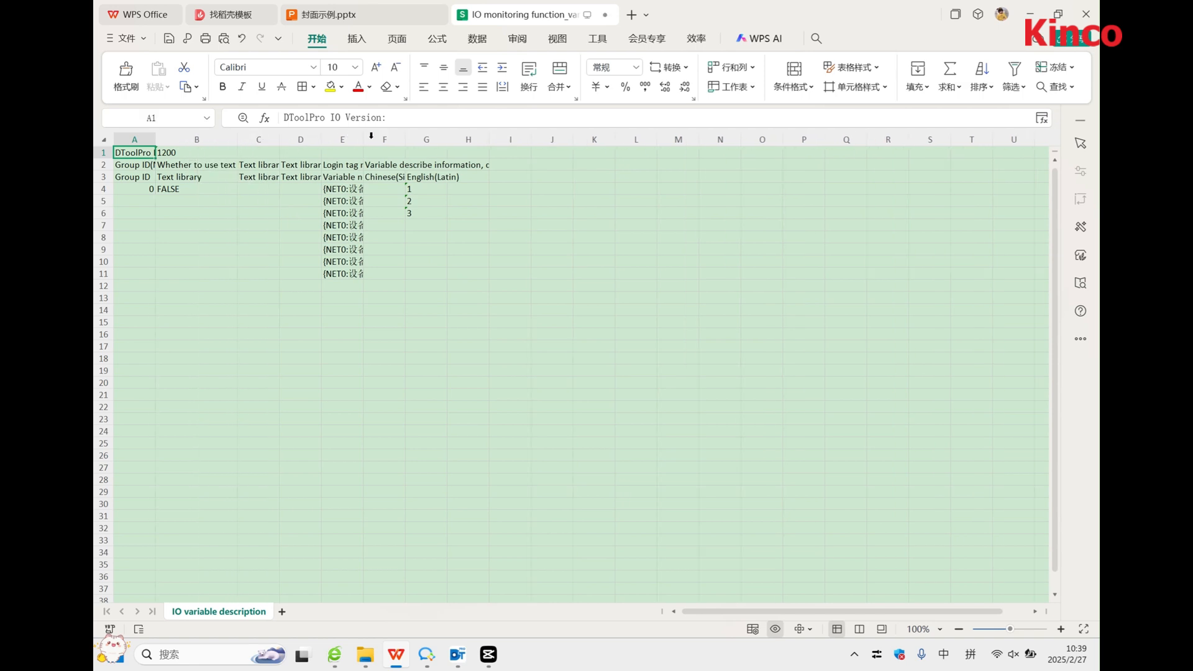
left_click_drag(366, 139, 463, 139)
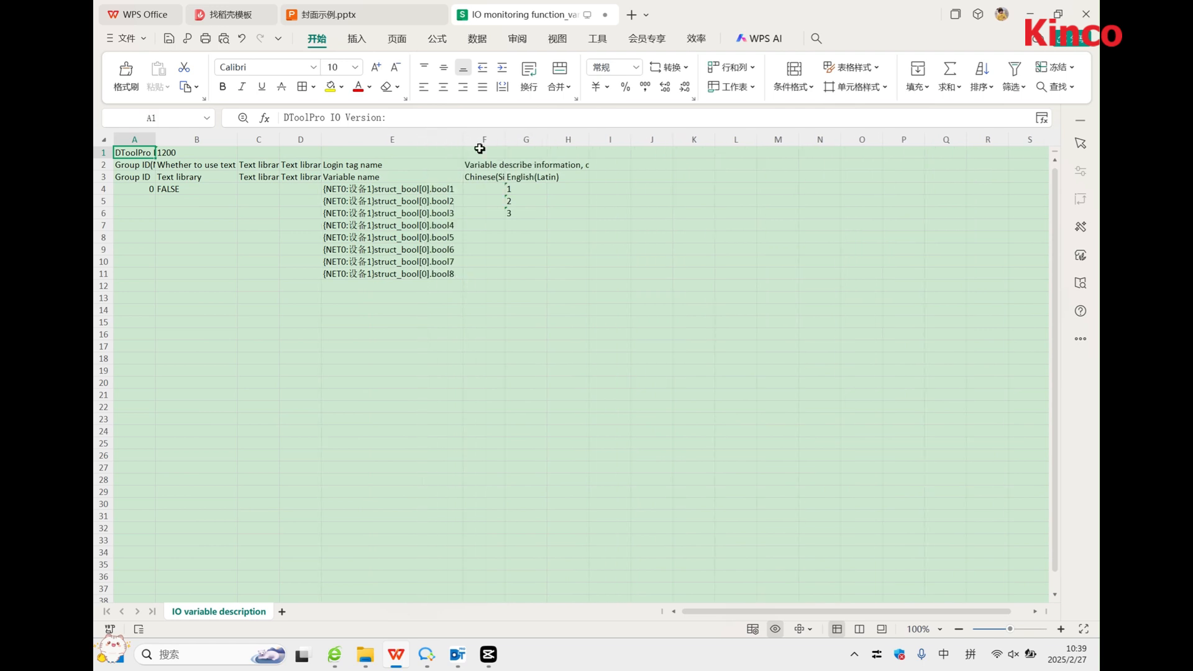
left_click(142, 189)
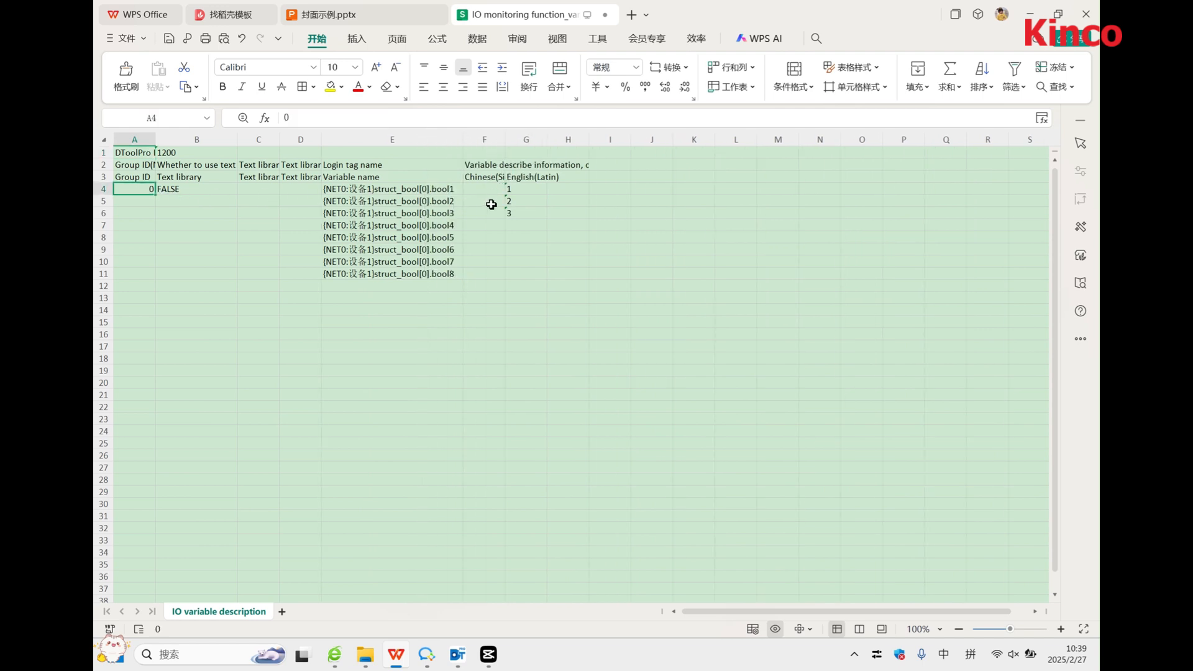
Change the English(Latin) descriptions of bool1 to bool3 to 10, 20 and 30, then save and close the workbook.
left_click(532, 191)
type("10")
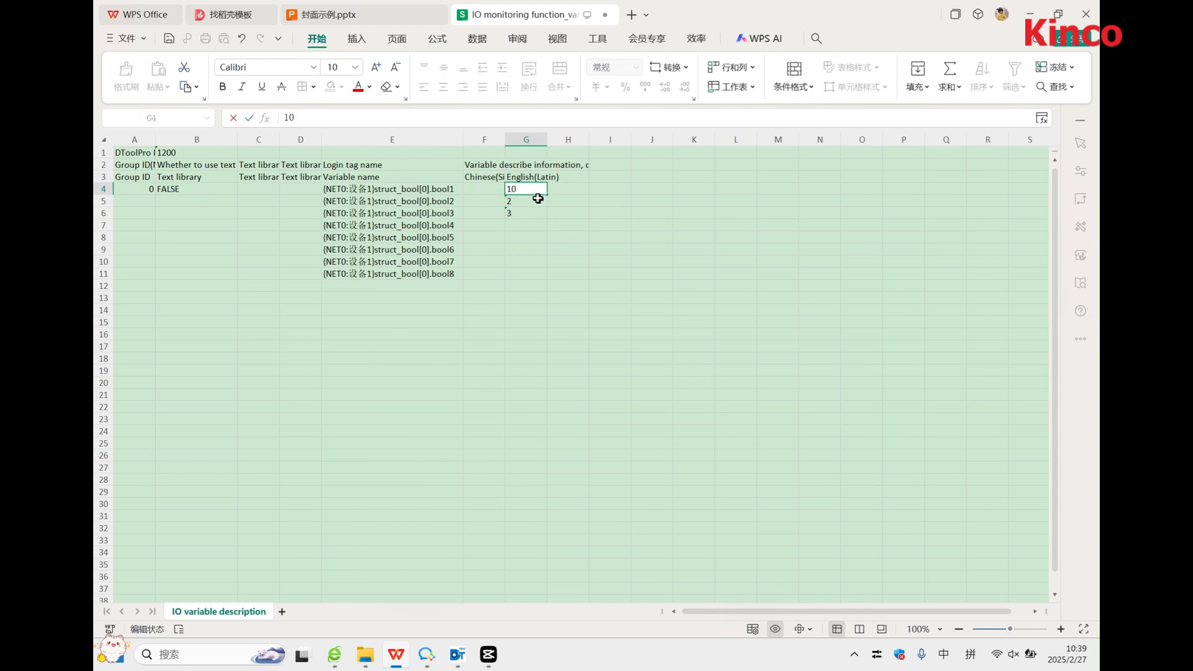
key("Return")
type("20")
key("Return")
type("30")
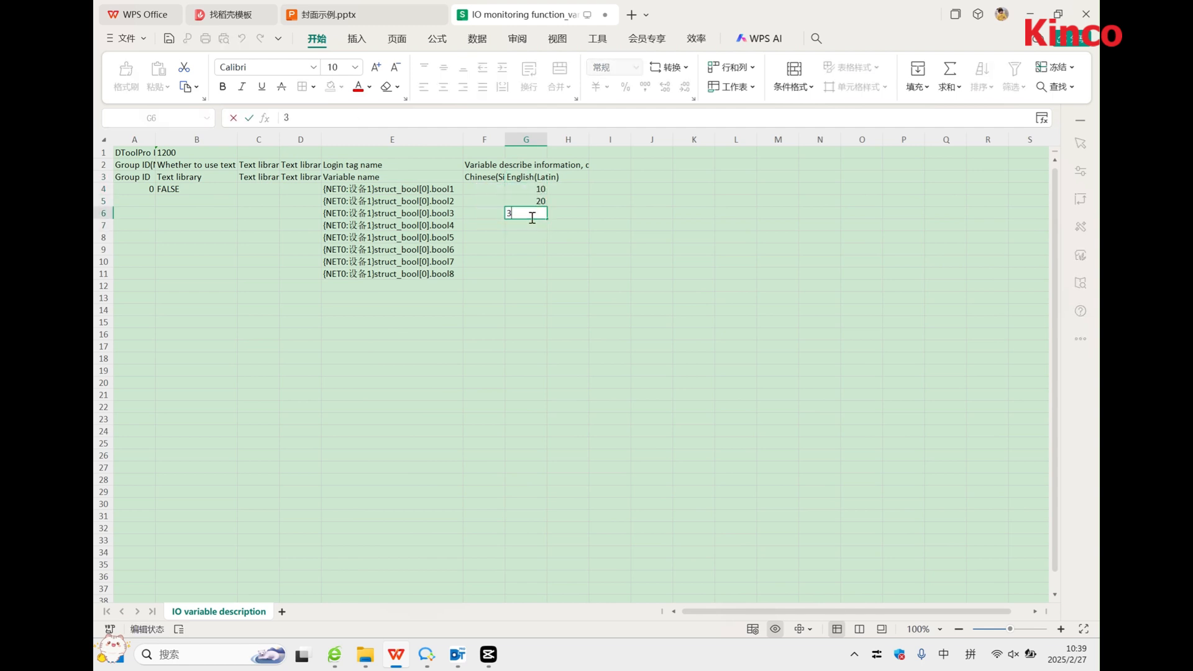
left_click(527, 249)
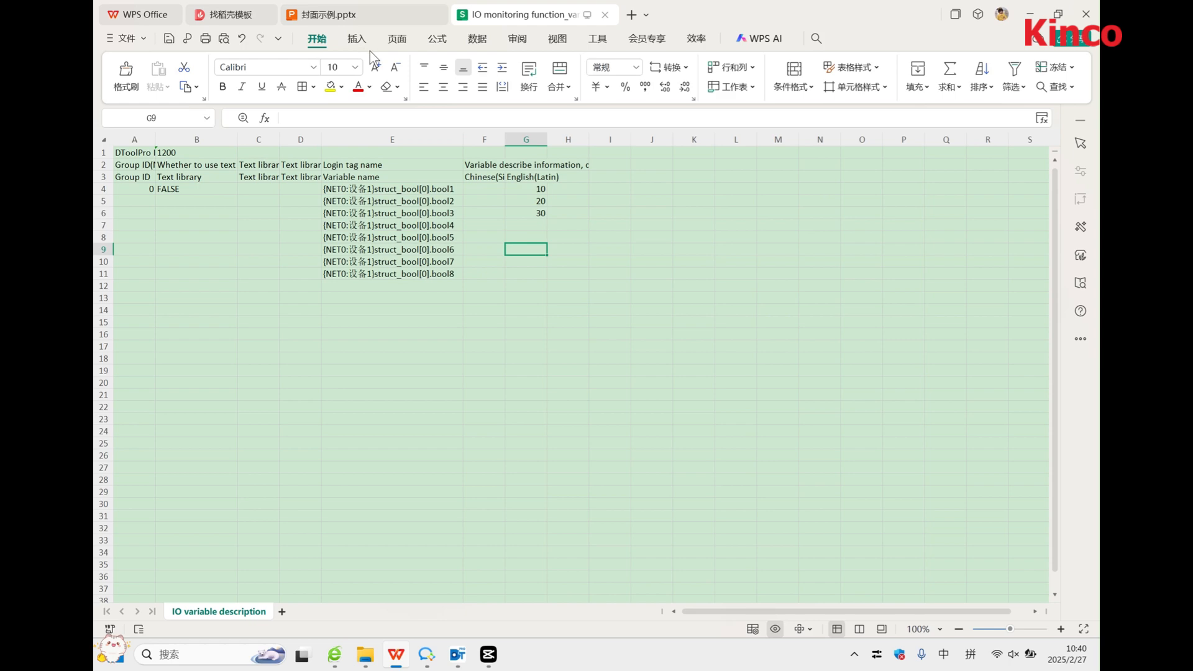
left_click(605, 15)
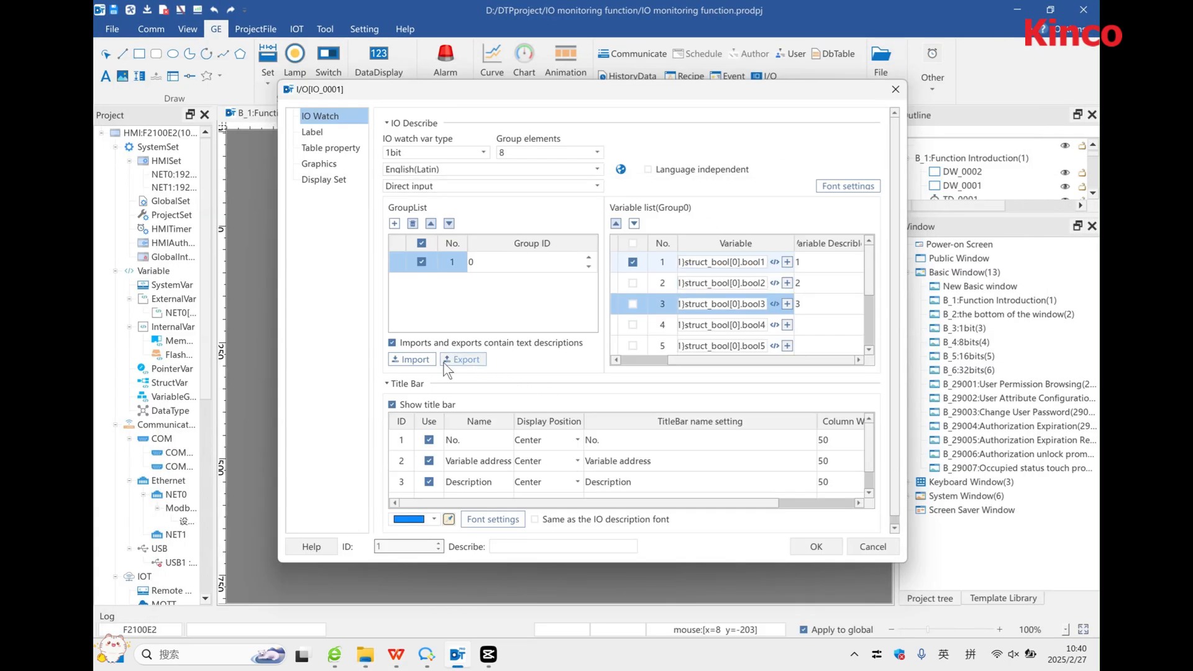
Import IO monitoring function_varDesc_250227103932.xlsx from the DTPproject folder on drive D into the variable list, using update for duplicate IDs.
left_click(411, 359)
left_click(545, 304)
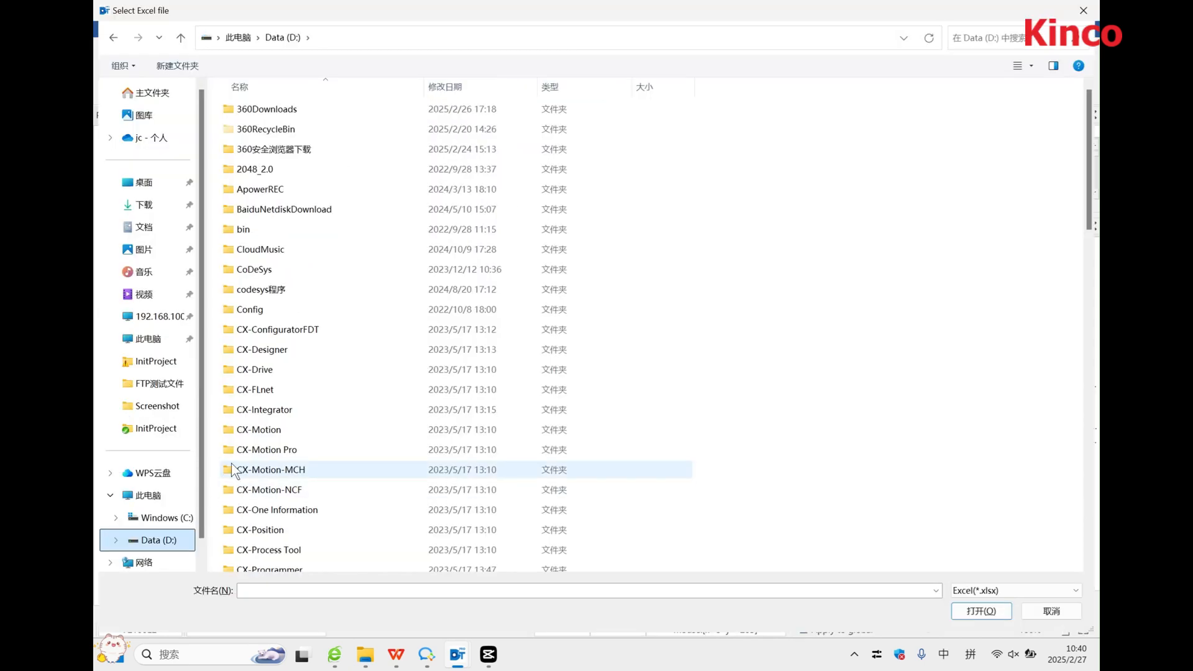
scroll(314, 352, "down", 7)
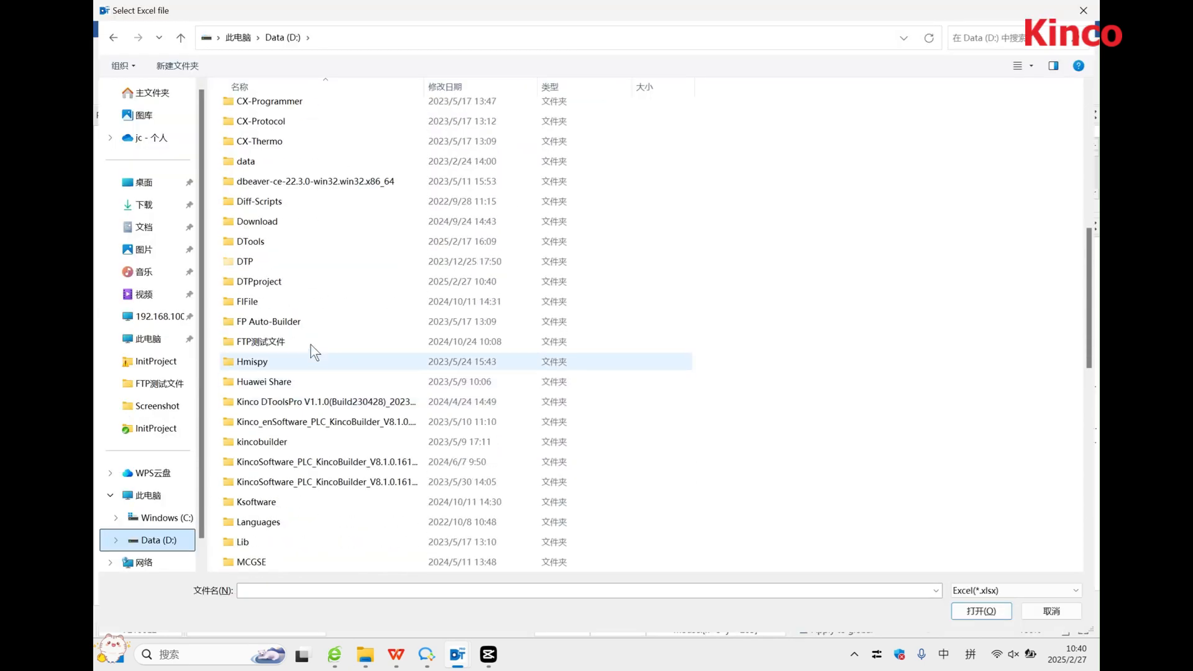
double_click(279, 282)
double_click(320, 174)
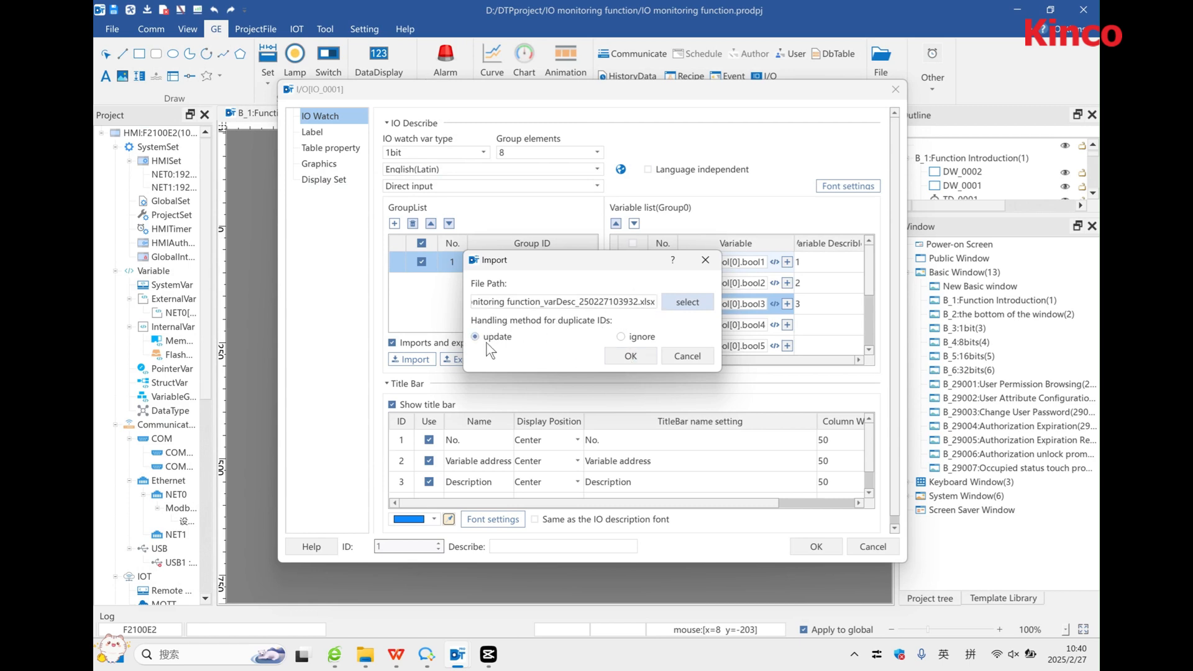
left_click(626, 352)
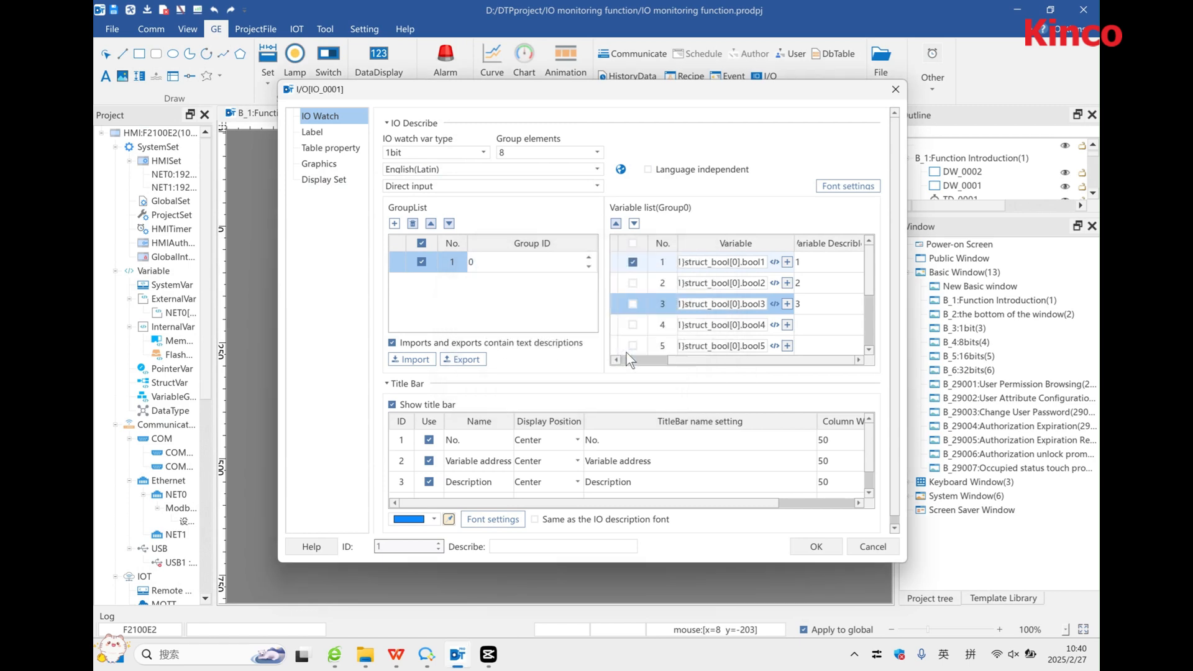
left_click(829, 282)
left_click(830, 302)
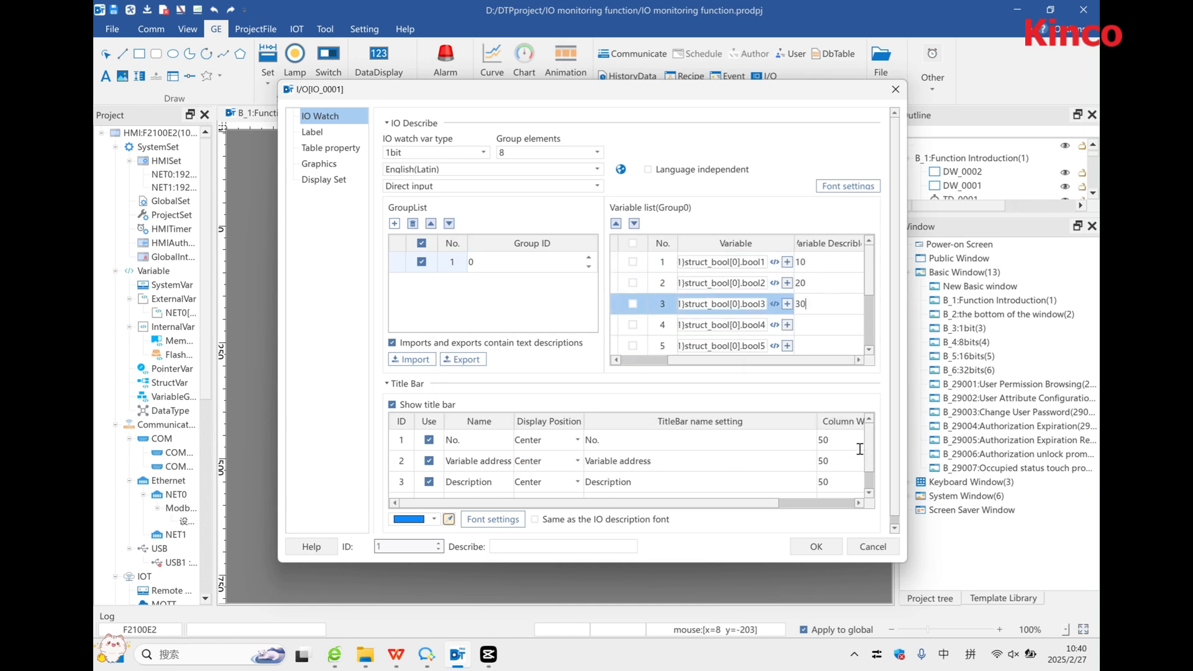
Review the title bar's column entries, colour choices and font settings without changing them.
scroll(870, 447, "down", 1)
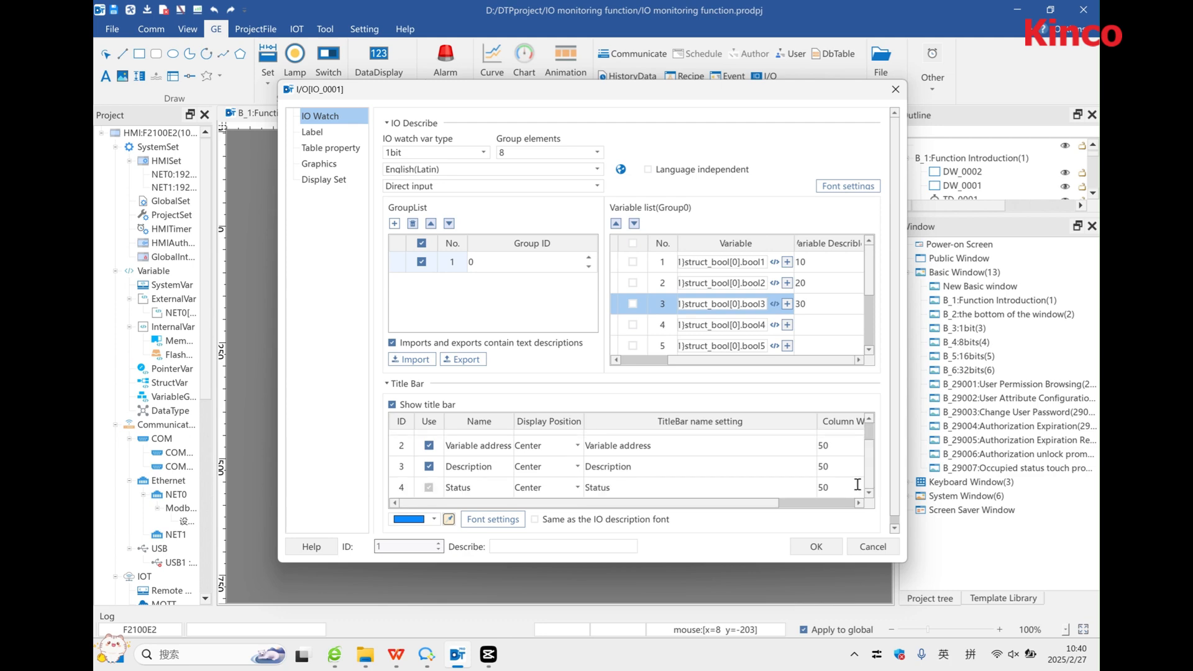
left_click(434, 520)
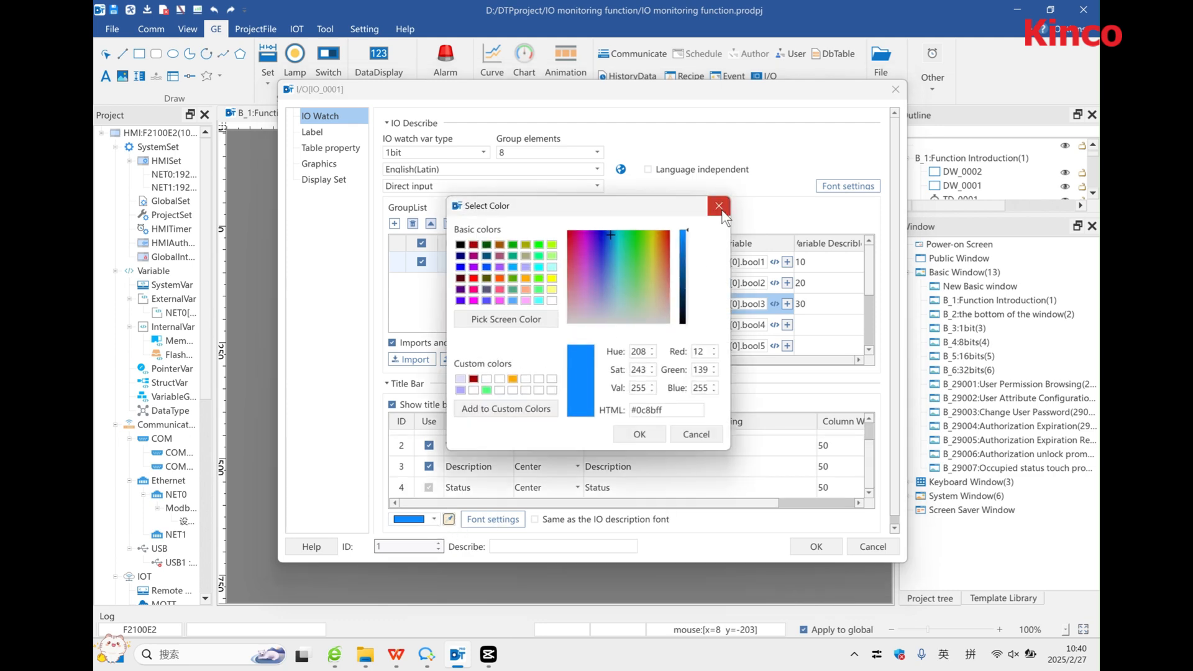
left_click(721, 208)
left_click(485, 520)
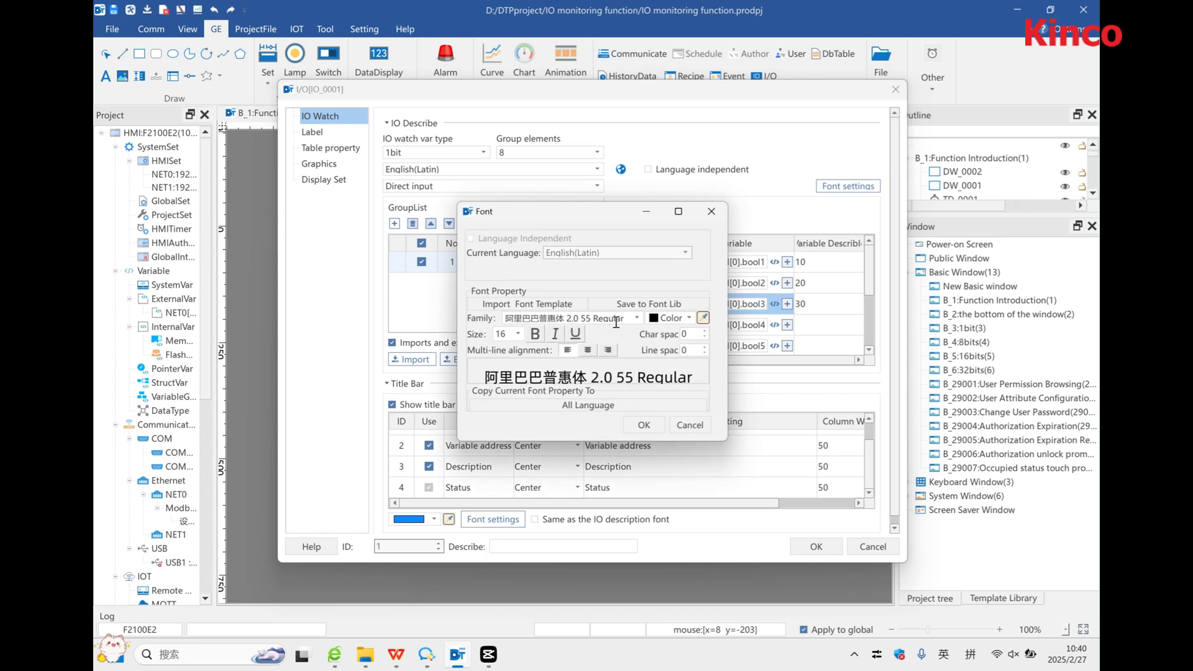
left_click(709, 212)
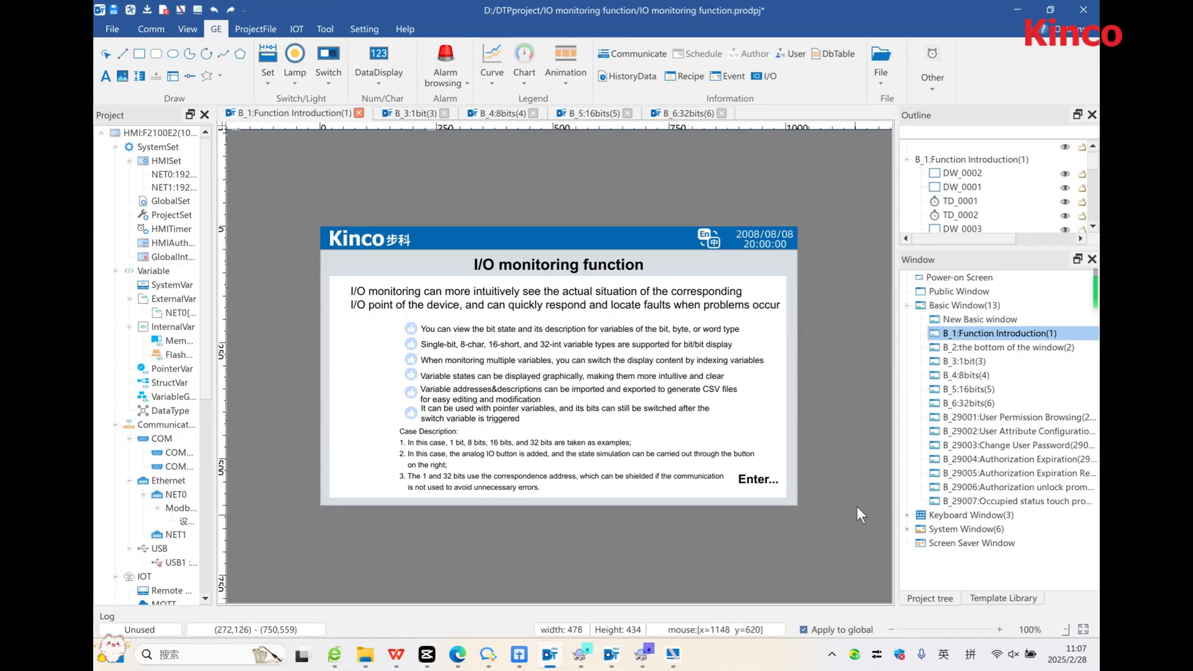
Open the I/O table settings in the 8bits window and review the variable type, language and text source options without changing them.
double_click(967, 361)
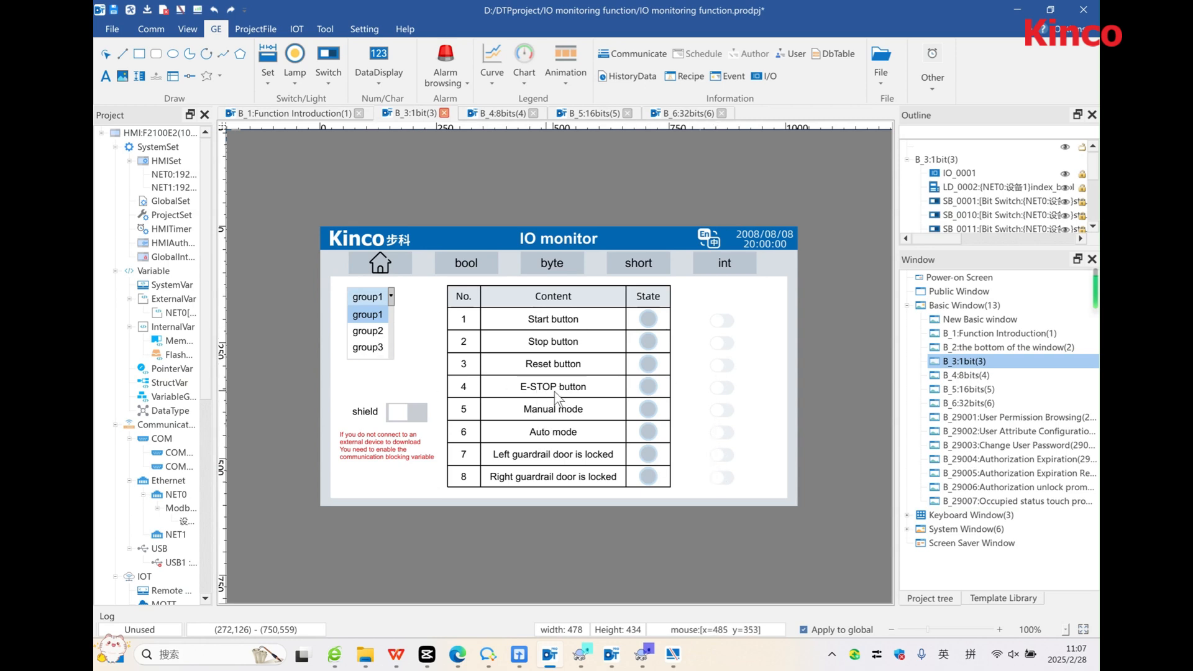
double_click(966, 376)
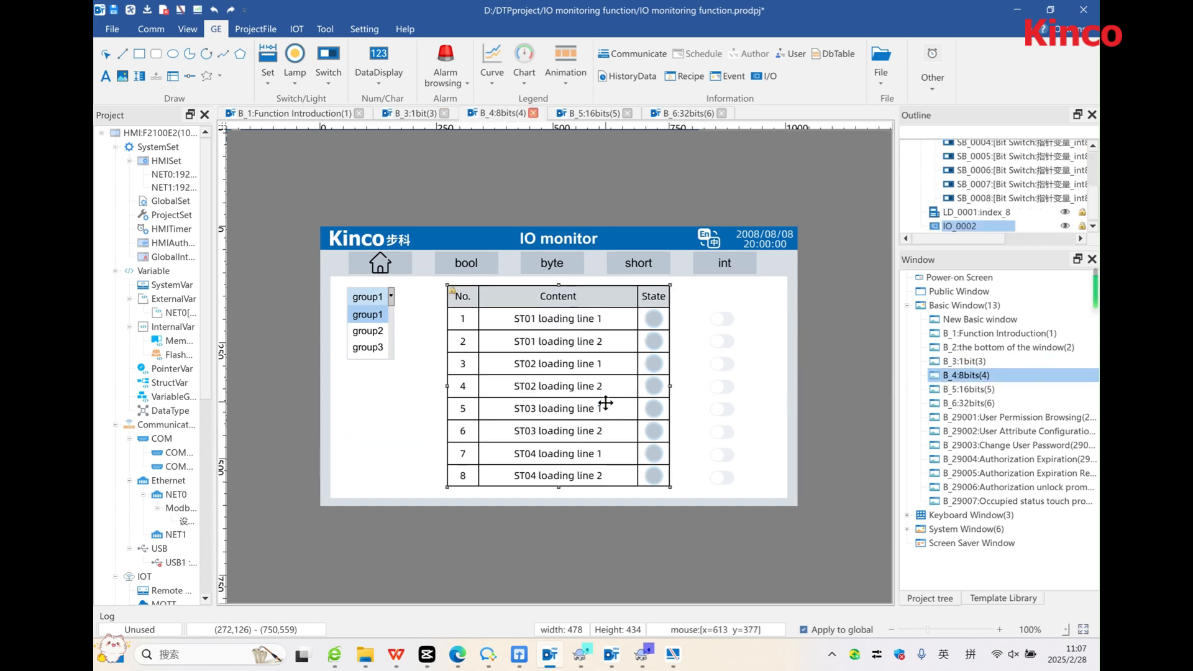
double_click(601, 379)
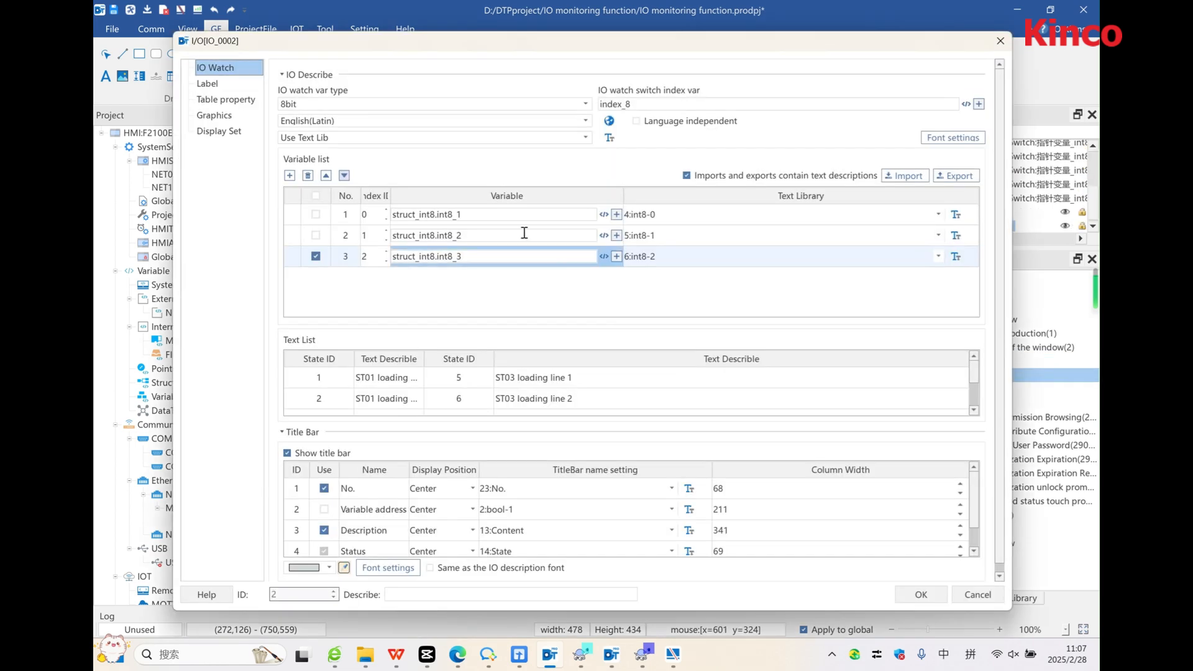
left_click(361, 104)
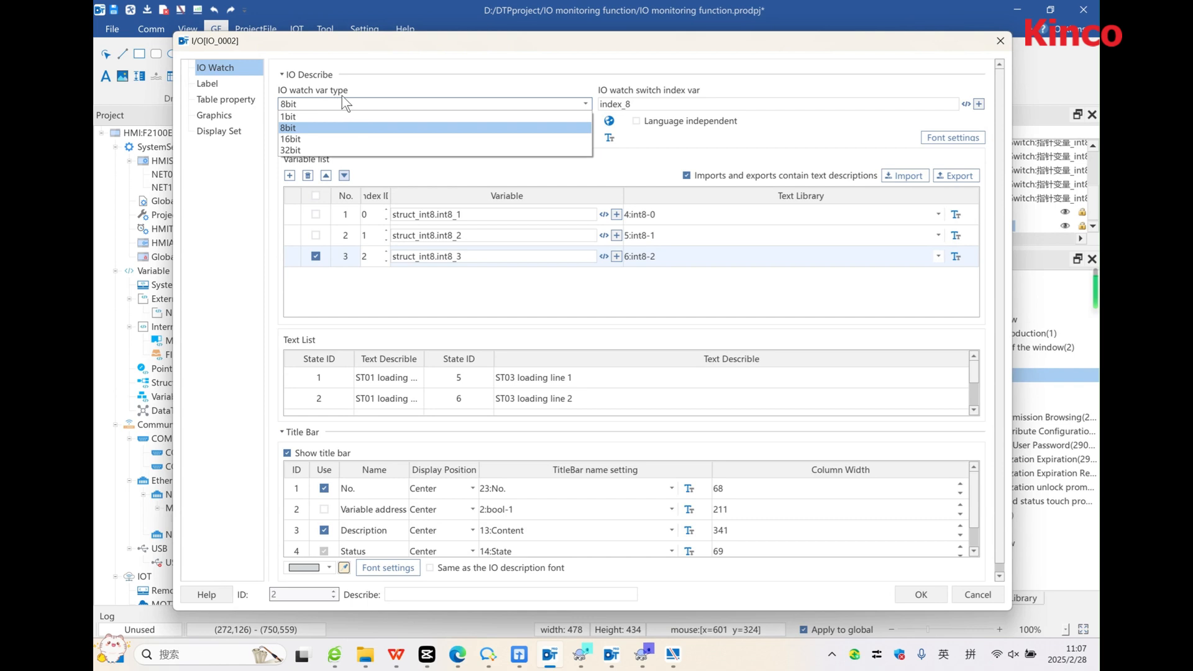
left_click(315, 104)
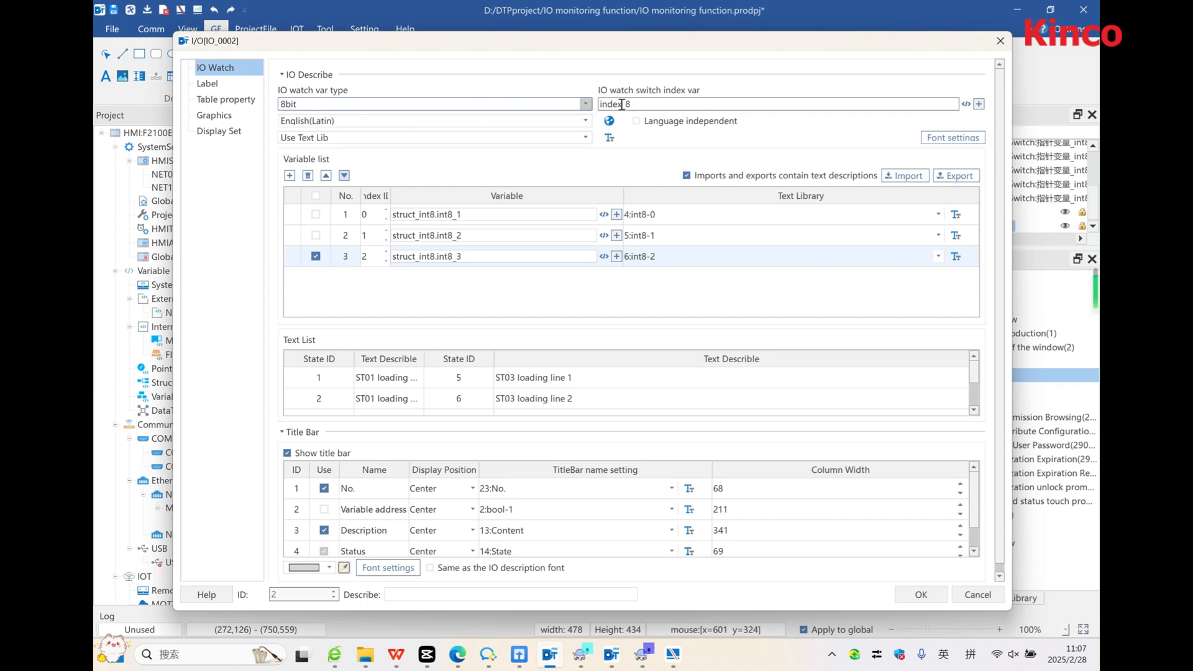
left_click(343, 121)
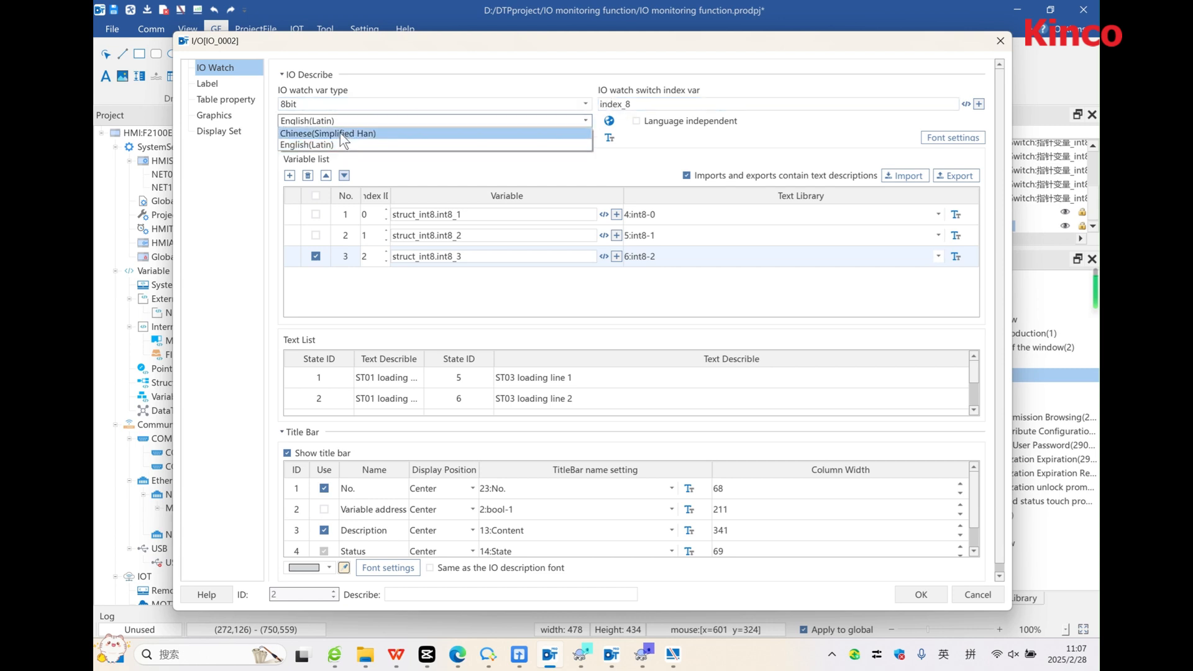
left_click(341, 118)
left_click(334, 138)
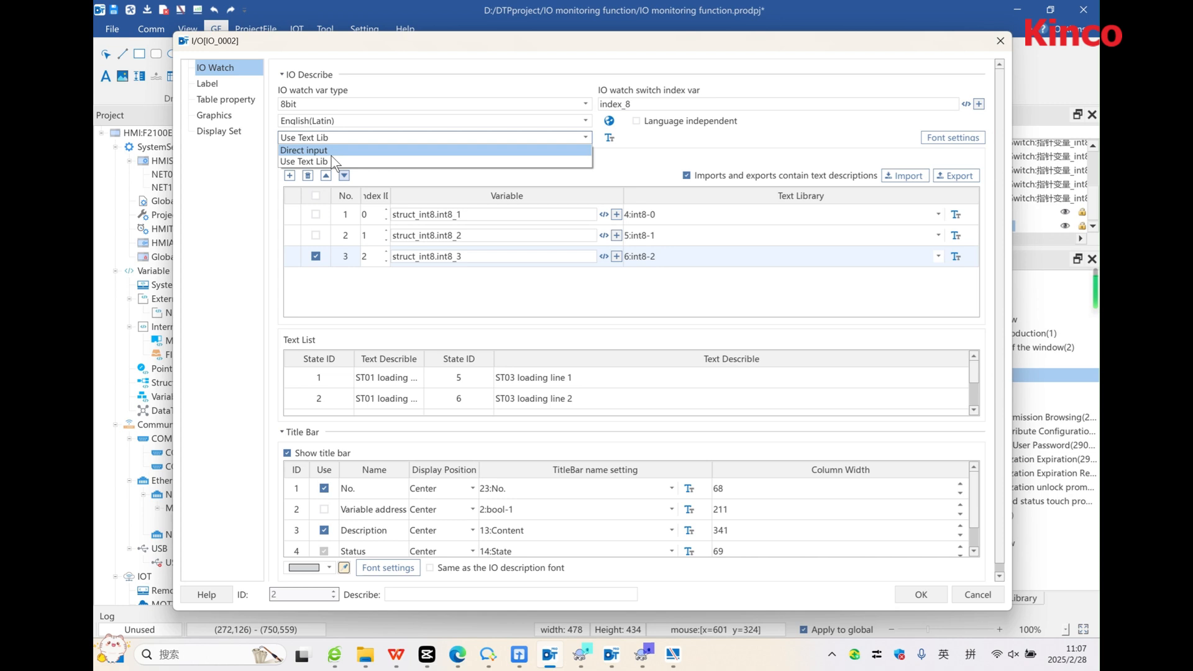
left_click(338, 137)
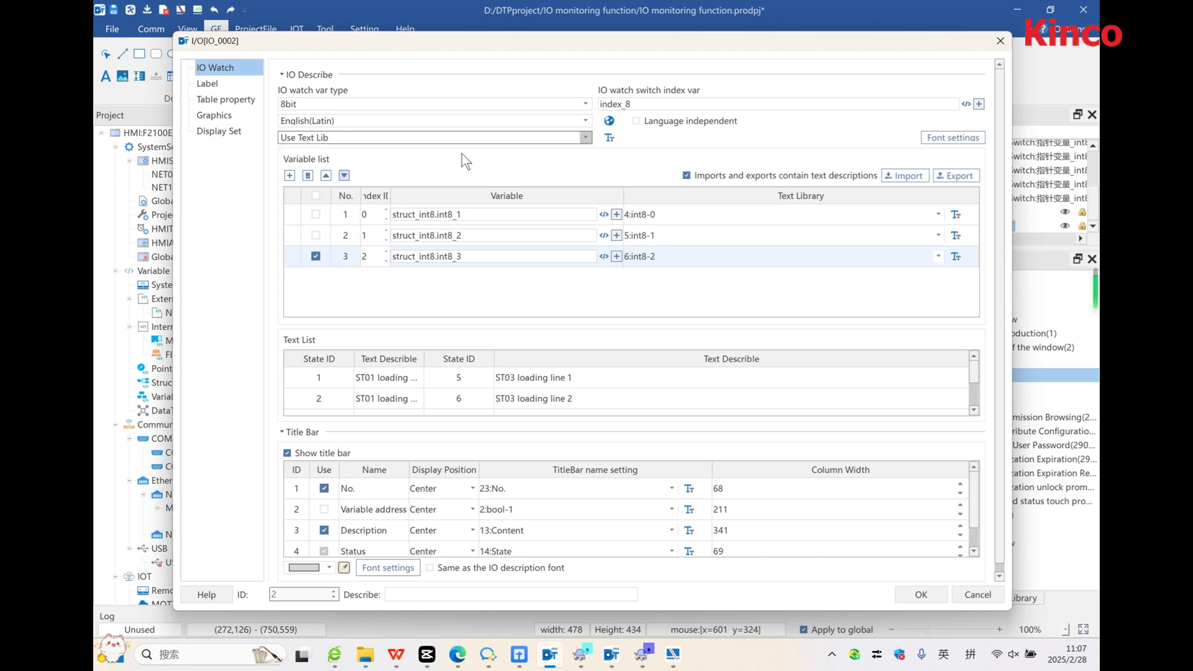
Review the text descriptions for struct_int8.int8_1 to struct_int8.int8_3, then close the I/O table settings.
left_click(346, 215)
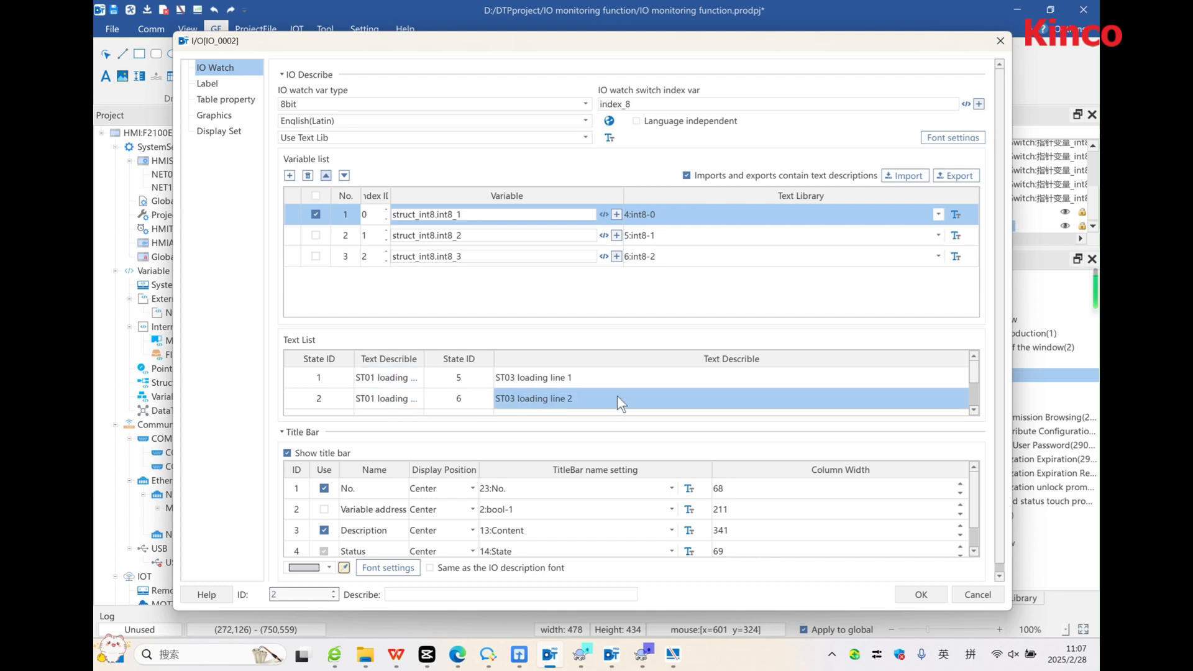
left_click_drag(975, 379, 973, 397)
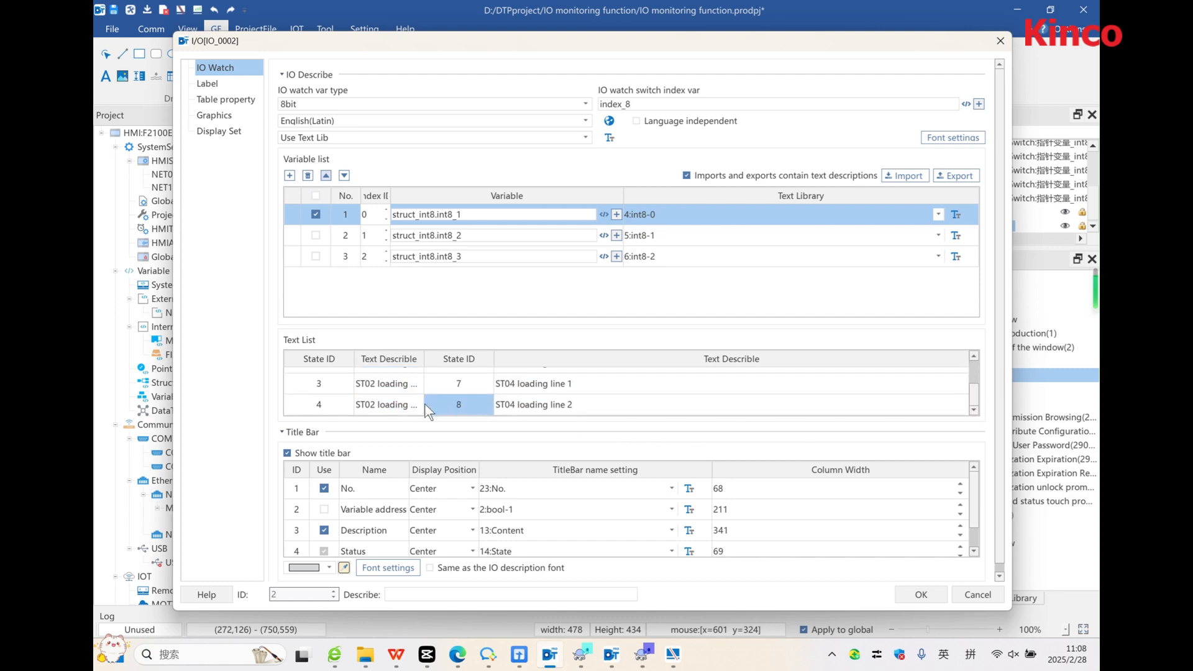
left_click(340, 239)
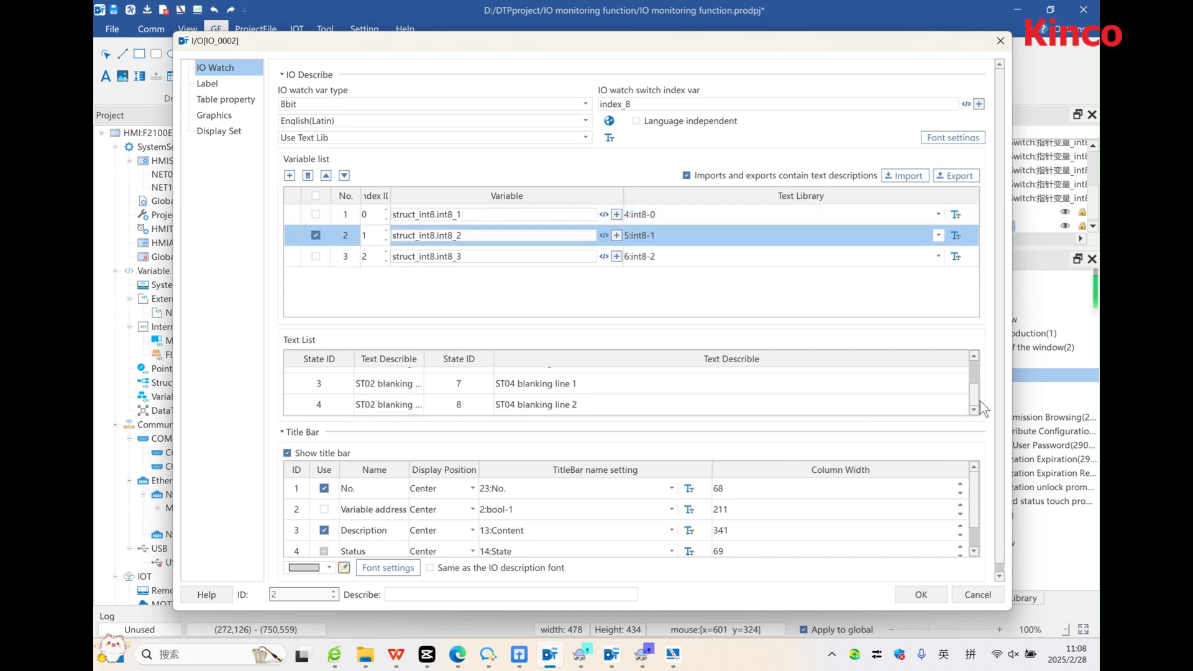
left_click_drag(979, 397, 982, 365)
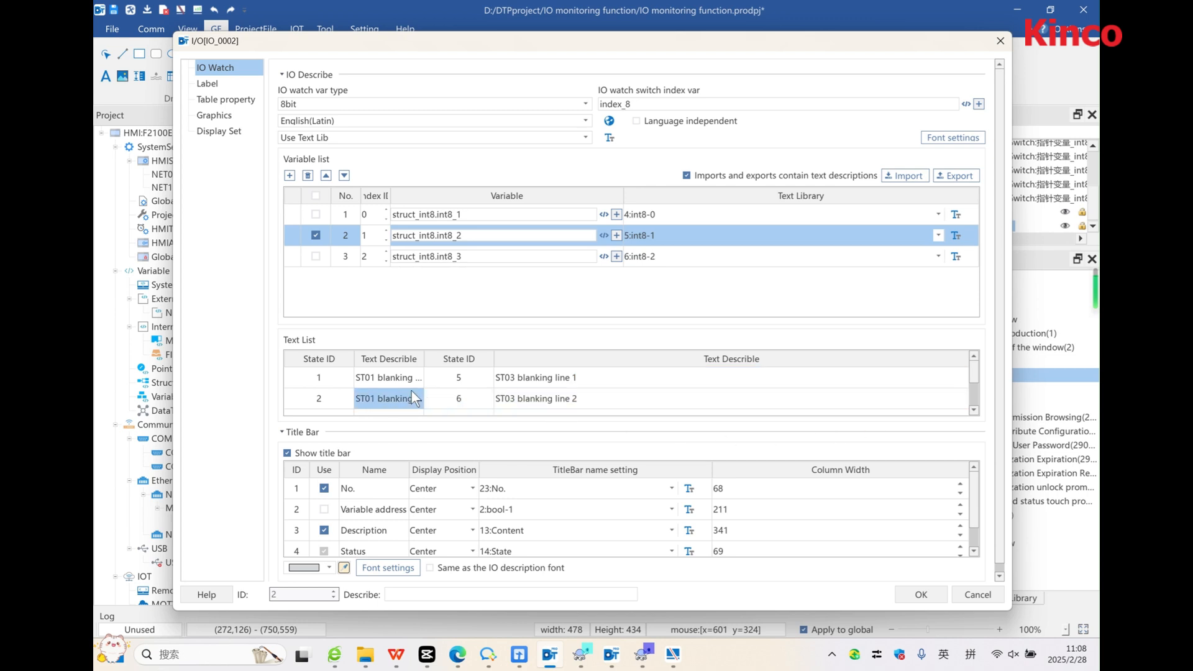
left_click(333, 254)
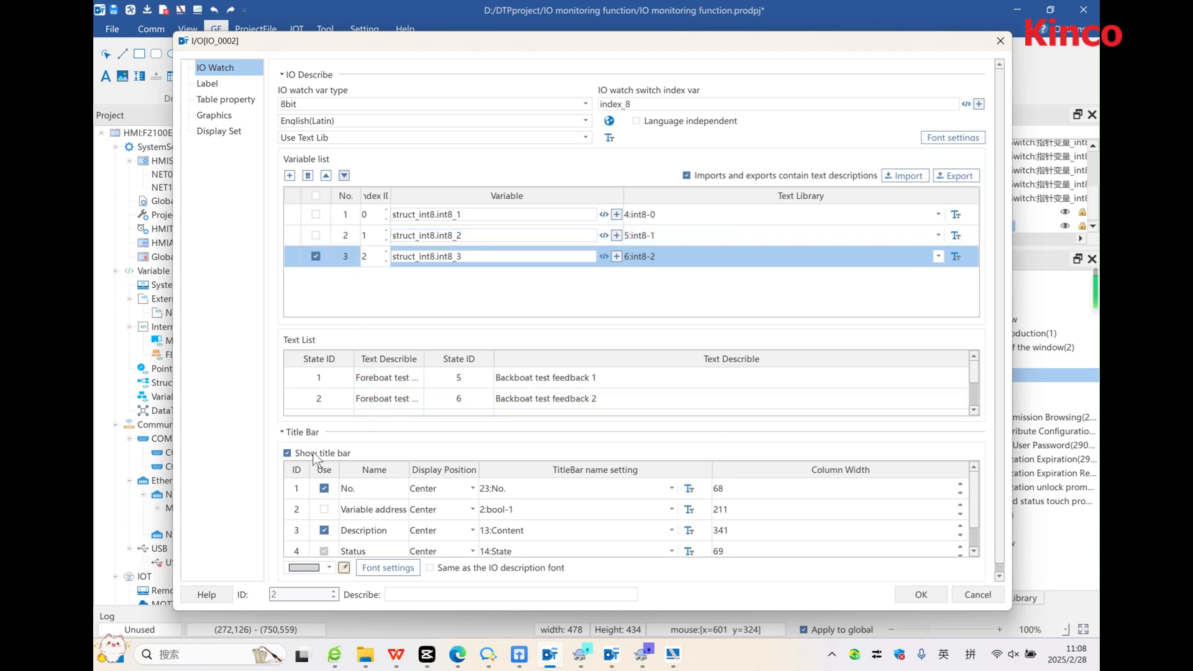
left_click(914, 593)
Review the group drop-down list's read variable, list type and group1 to group3 entries in the 8bits window.
double_click(363, 318)
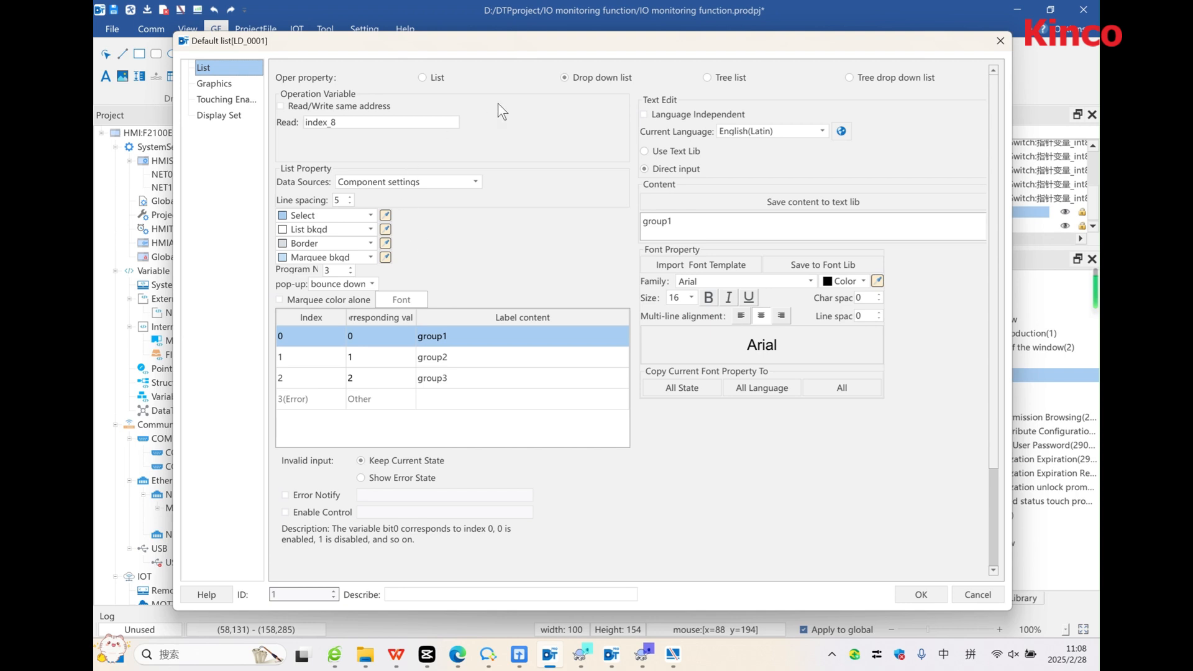
left_click(565, 76)
left_click(397, 358)
left_click(401, 380)
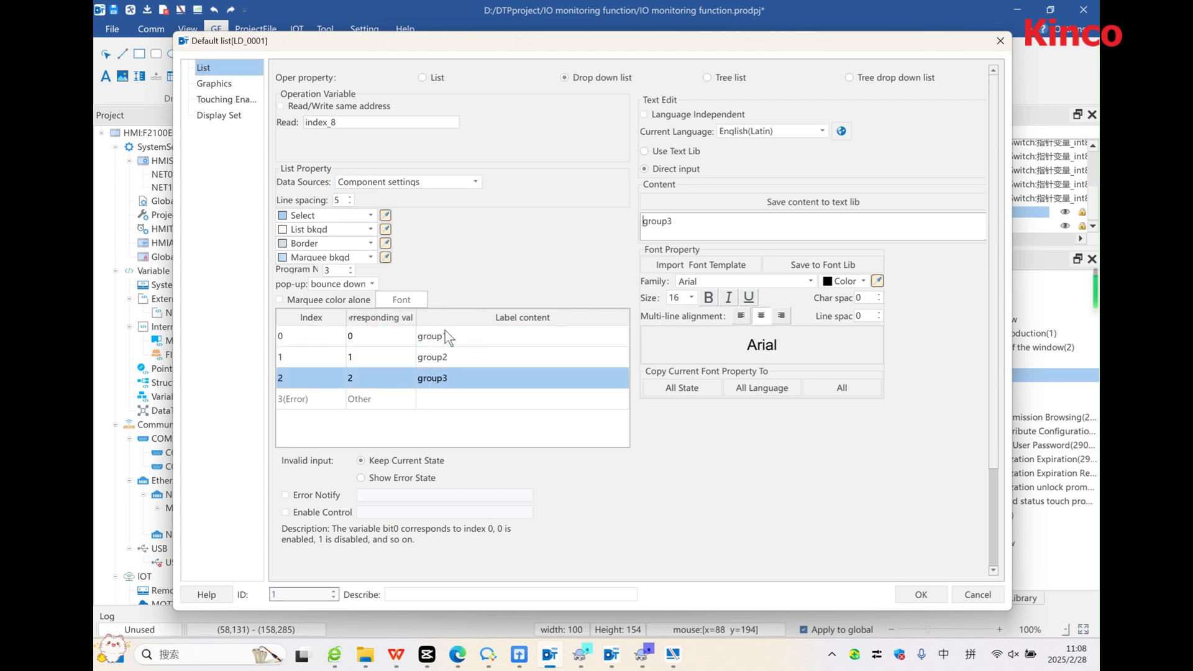
left_click(911, 594)
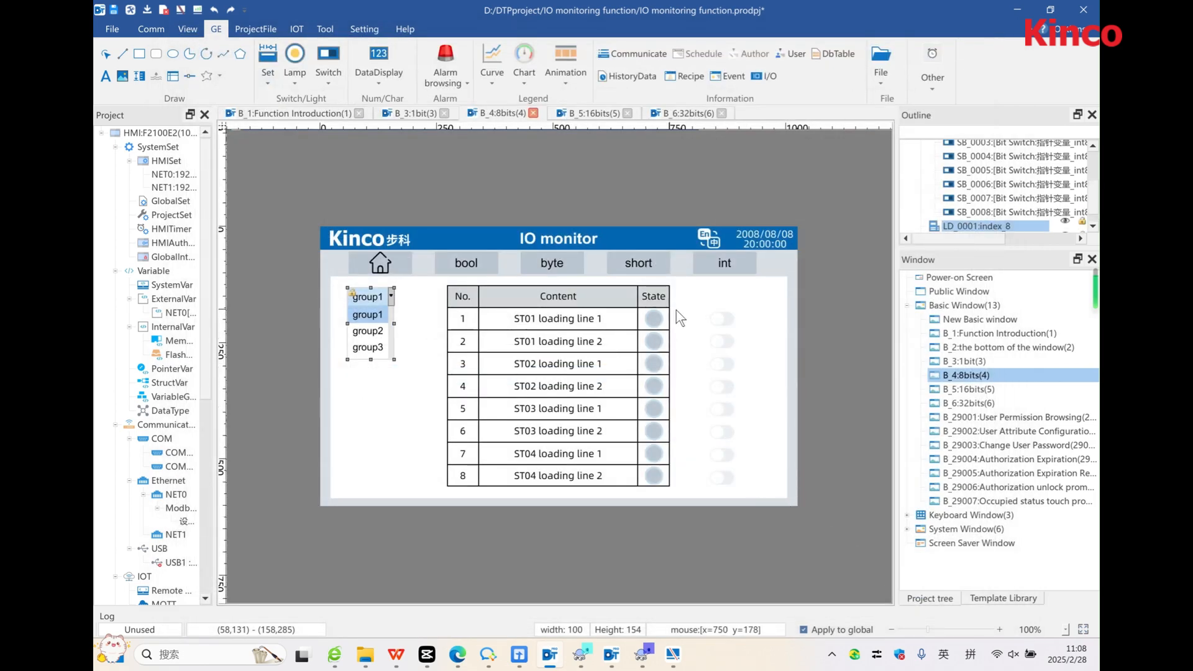
Inspect the switch properties and pointer variable of SB_0001 in the grouped switches beside the table, then close them.
double_click(729, 319)
left_click_drag(568, 274, 568, 282)
left_click(549, 267)
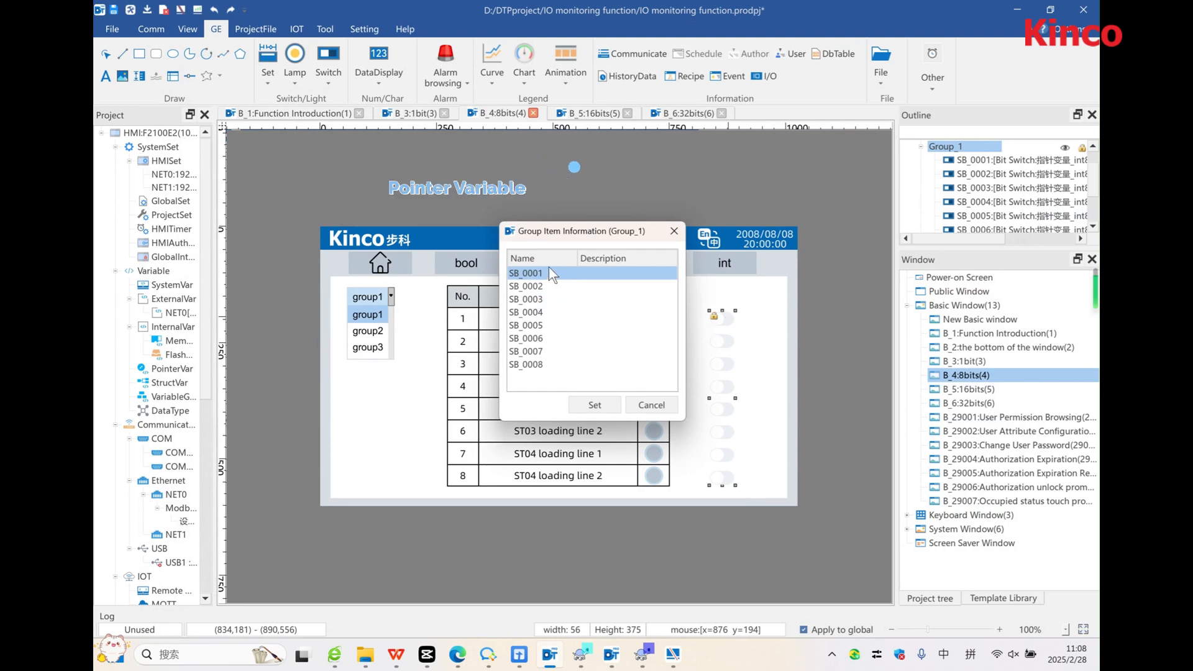
double_click(549, 273)
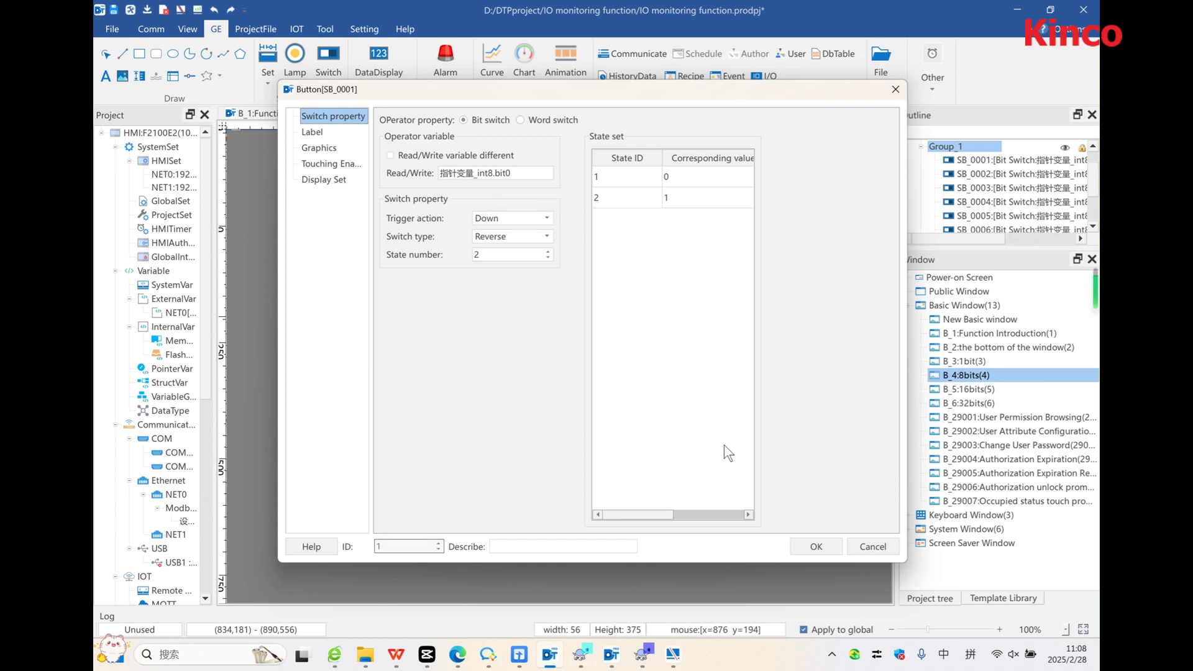
left_click(810, 546)
left_click(573, 404)
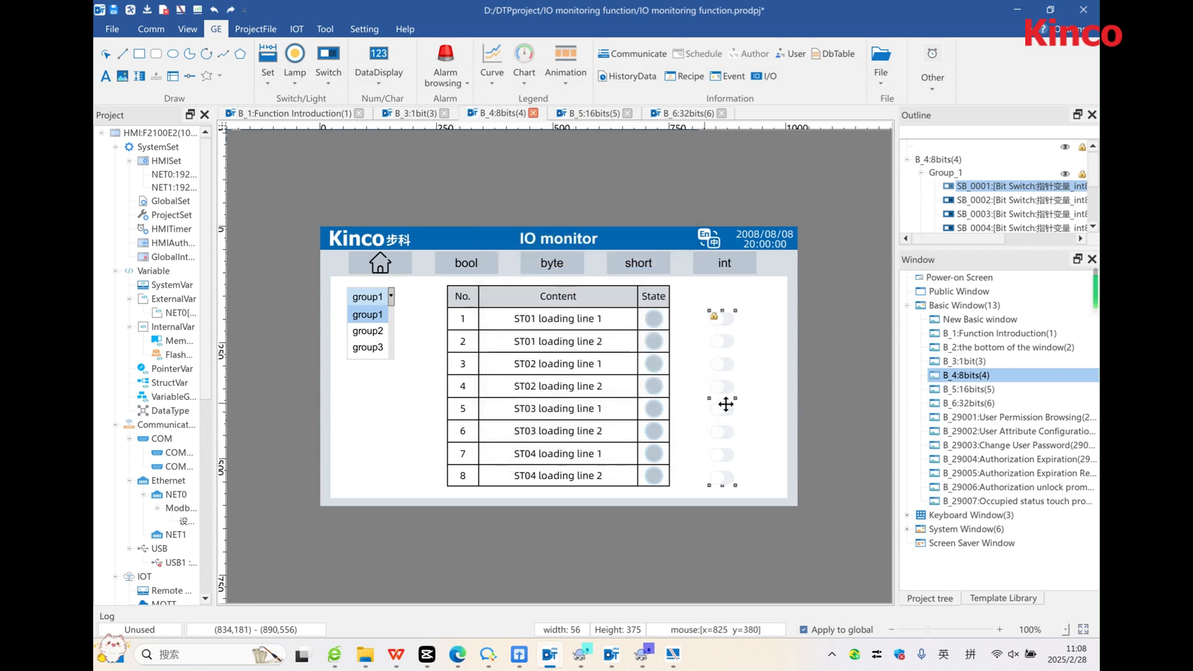
View the 16bits window and the 32bits window of the project.
double_click(965, 390)
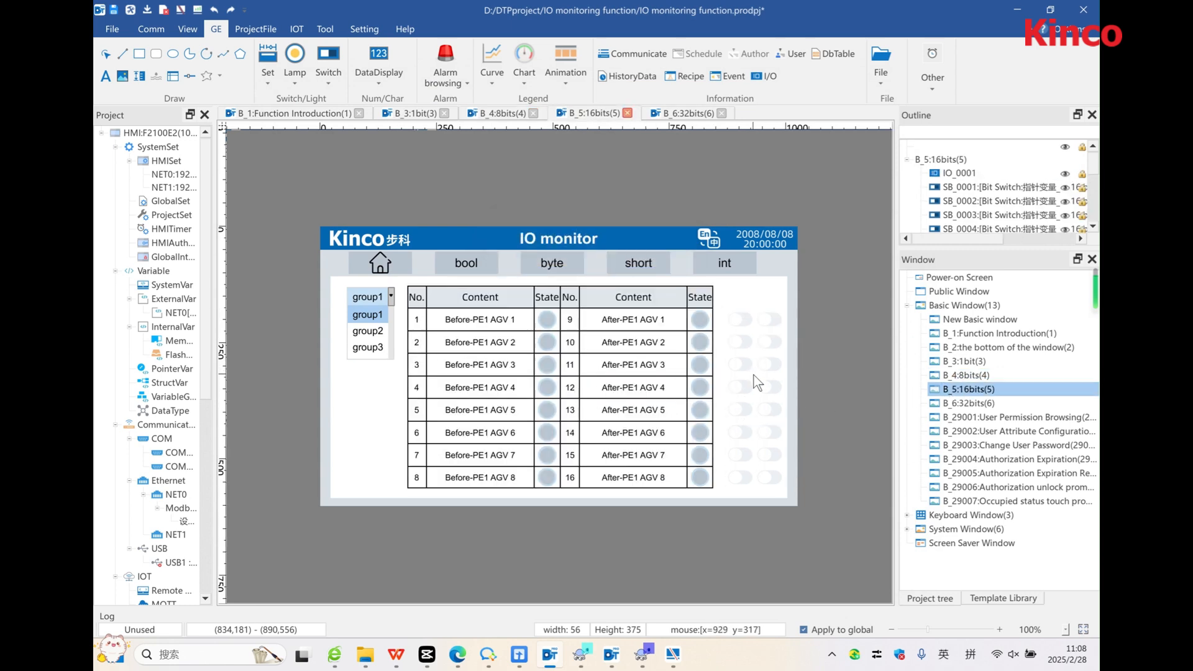
double_click(955, 404)
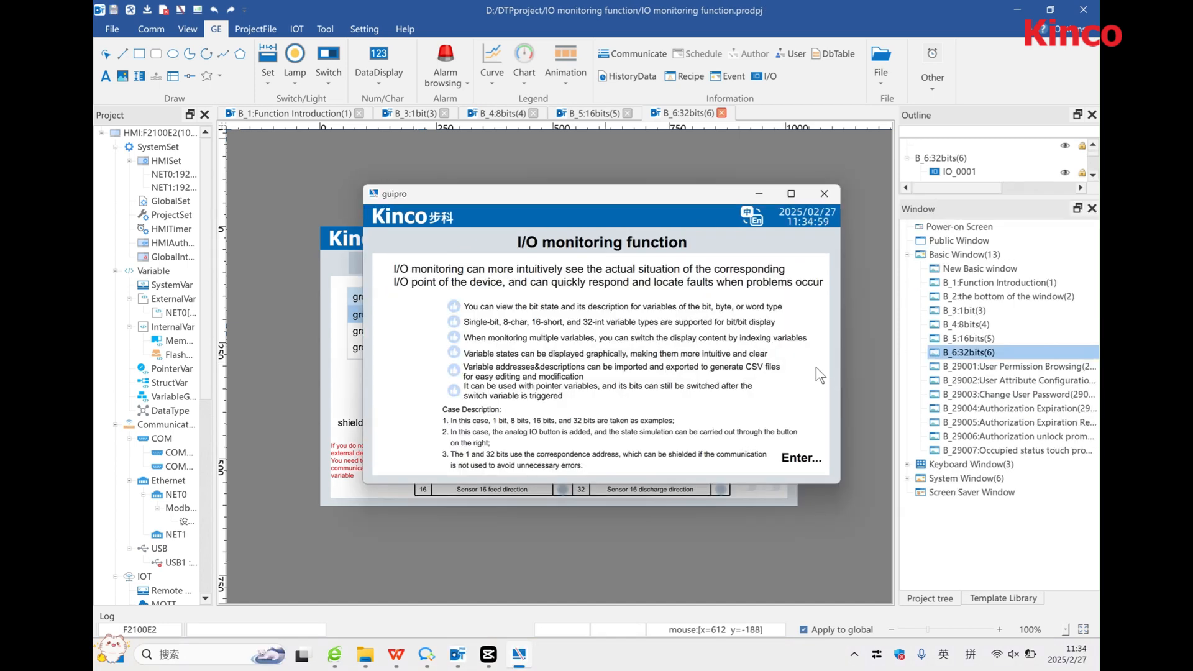
Enter the IO monitor in the running simulation and switch on Start button, Stop button, Manual mode and Auto mode in bool group1.
left_click(804, 460)
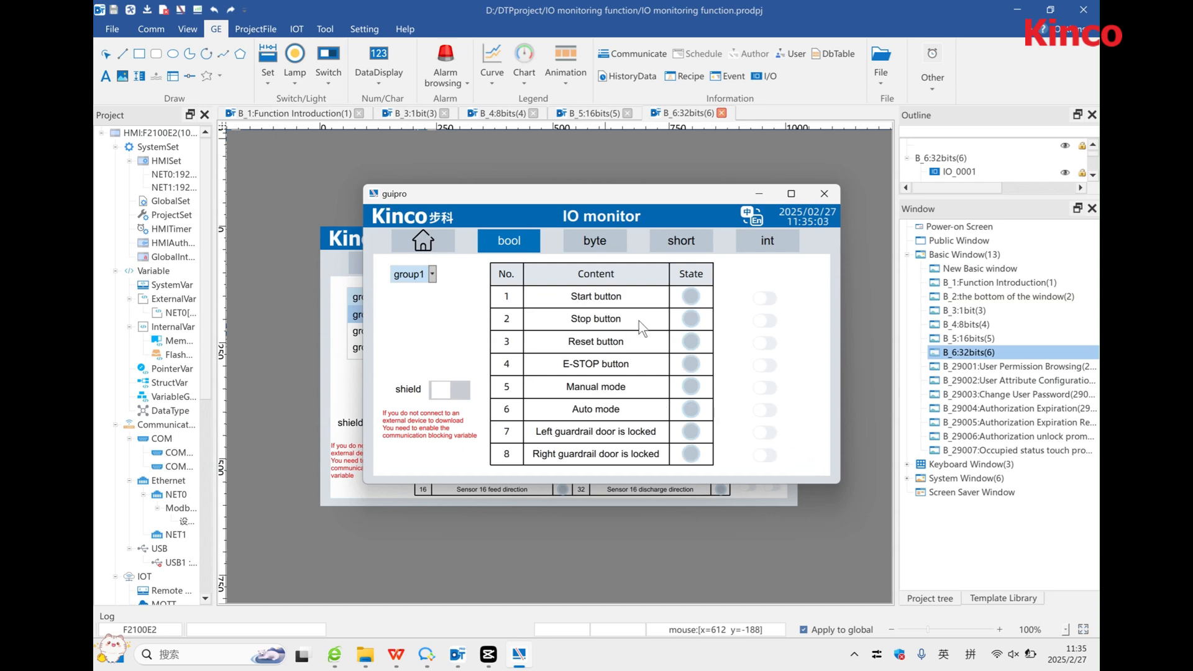
left_click(764, 299)
left_click(766, 321)
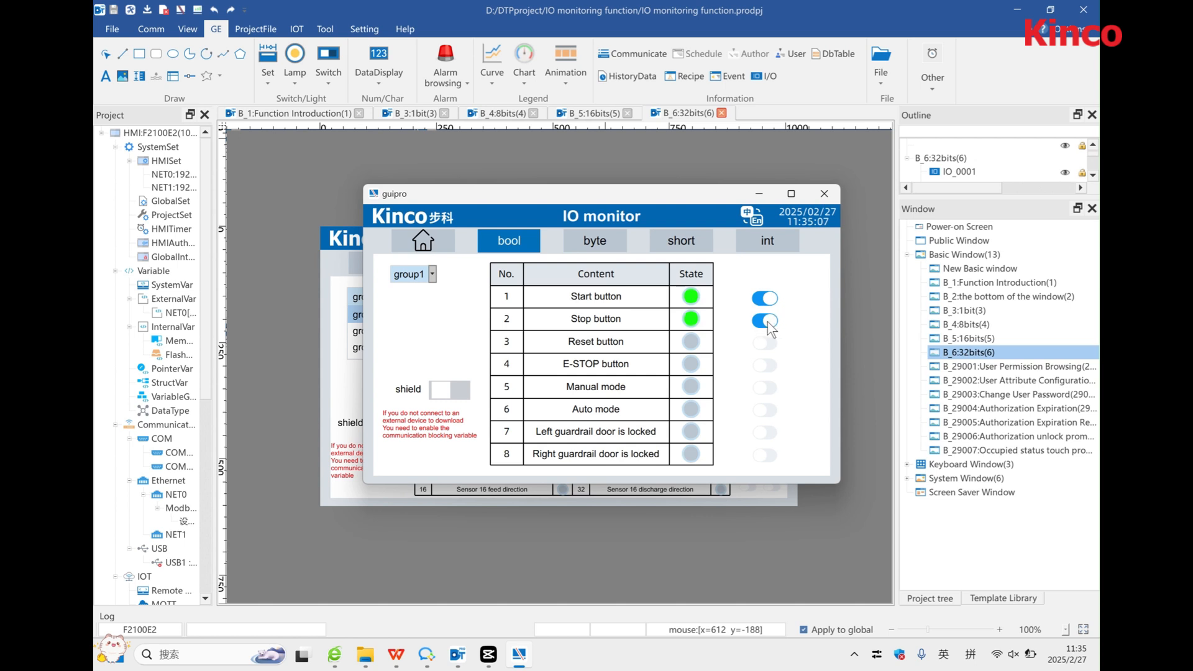
left_click(761, 386)
left_click(769, 411)
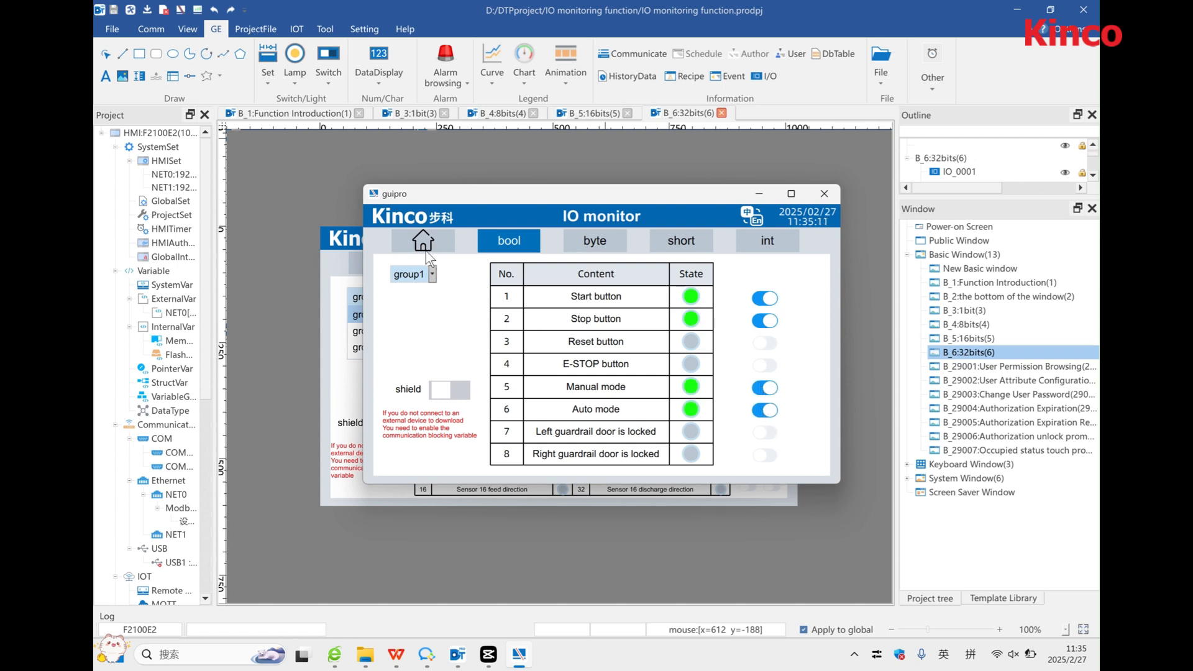
Show group2 on the bool page and switch on all eight signals from Tri-color light_green to E-stop button light.
left_click(426, 275)
left_click(420, 305)
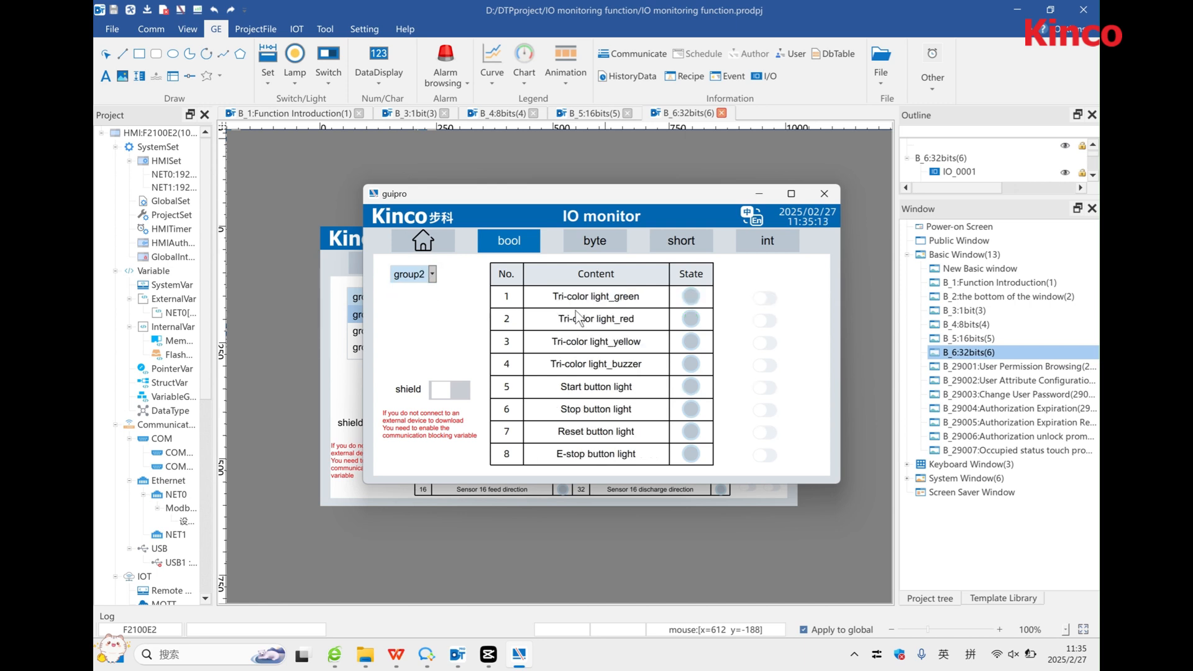
left_click(766, 320)
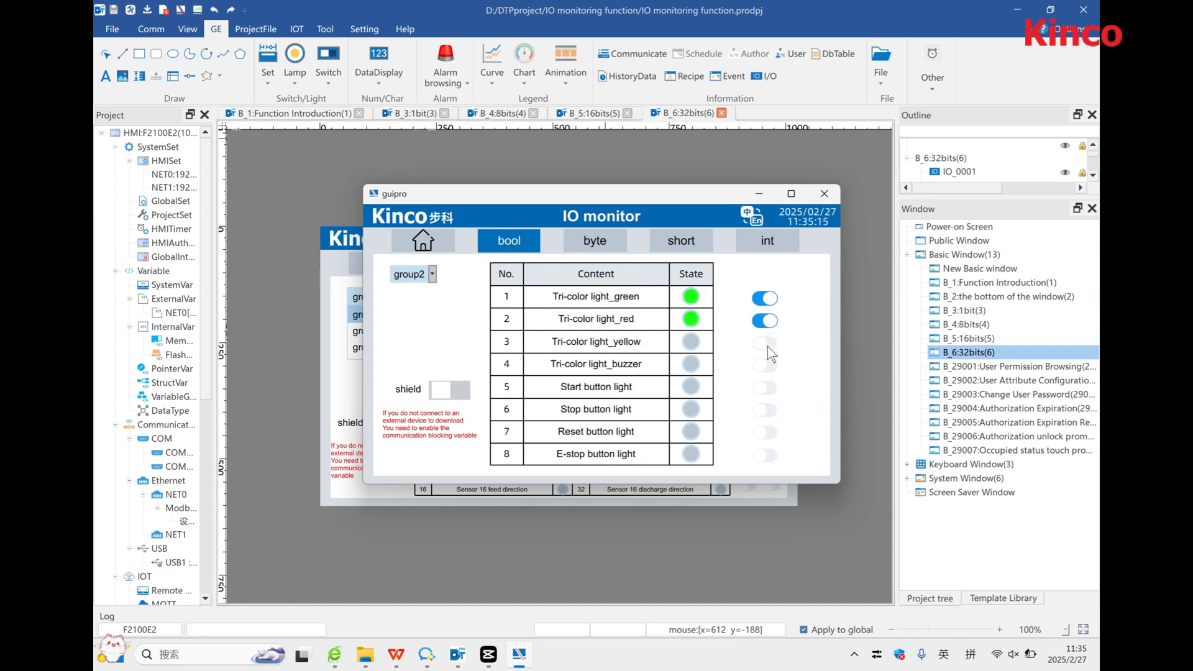
left_click(767, 343)
left_click(766, 365)
left_click(766, 388)
left_click(766, 410)
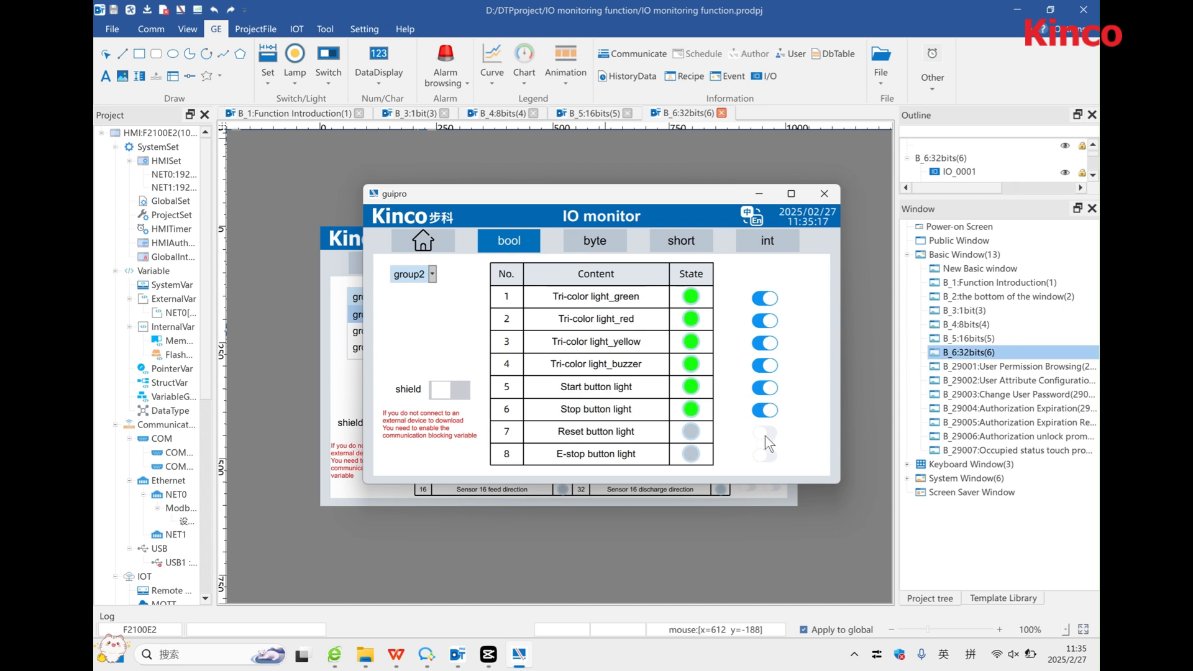
left_click(767, 435)
left_click(768, 457)
Switch off Tri-color light_red, Tri-color light_buzzer, Stop button light and E-stop button light in group2.
left_click(768, 412)
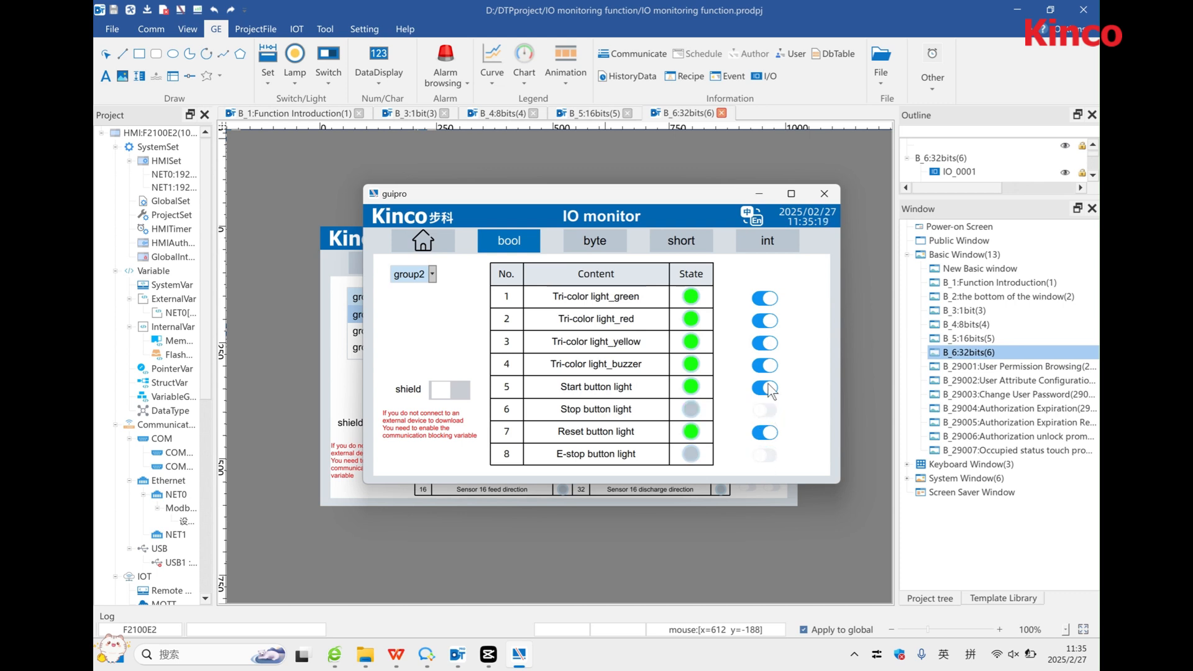
left_click(767, 365)
left_click(767, 322)
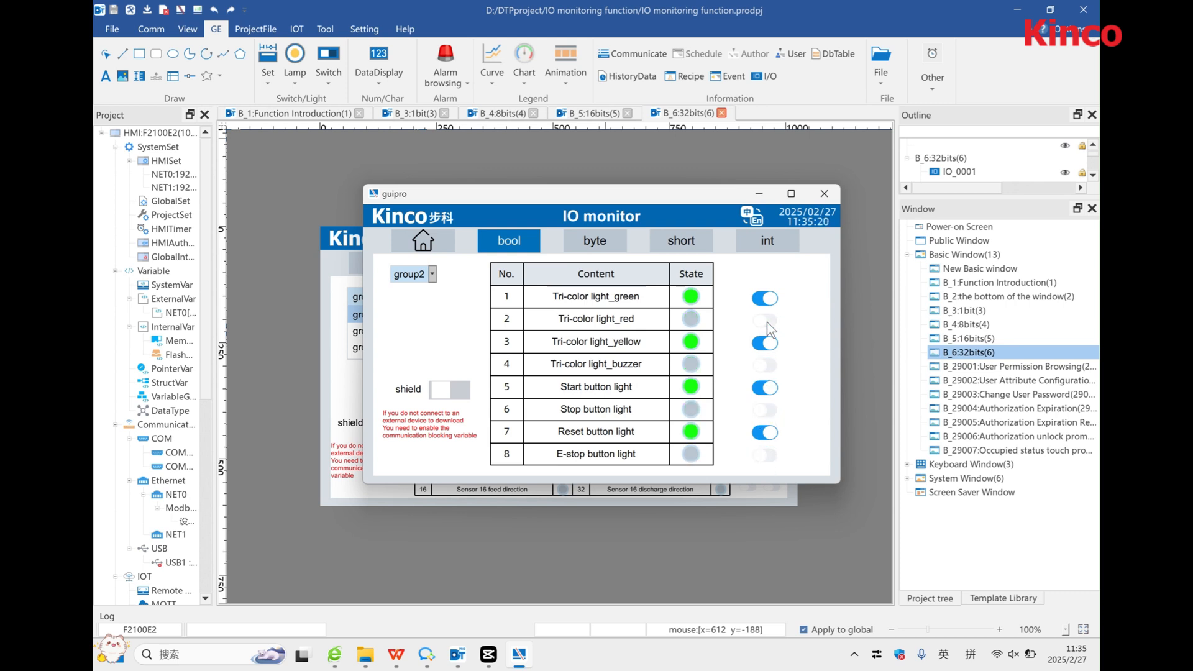
Show group3 on the bool page, switch on signals 1, 3, 5, 7 and 8, and toggle In-place feedback twice.
left_click(410, 275)
left_click(423, 318)
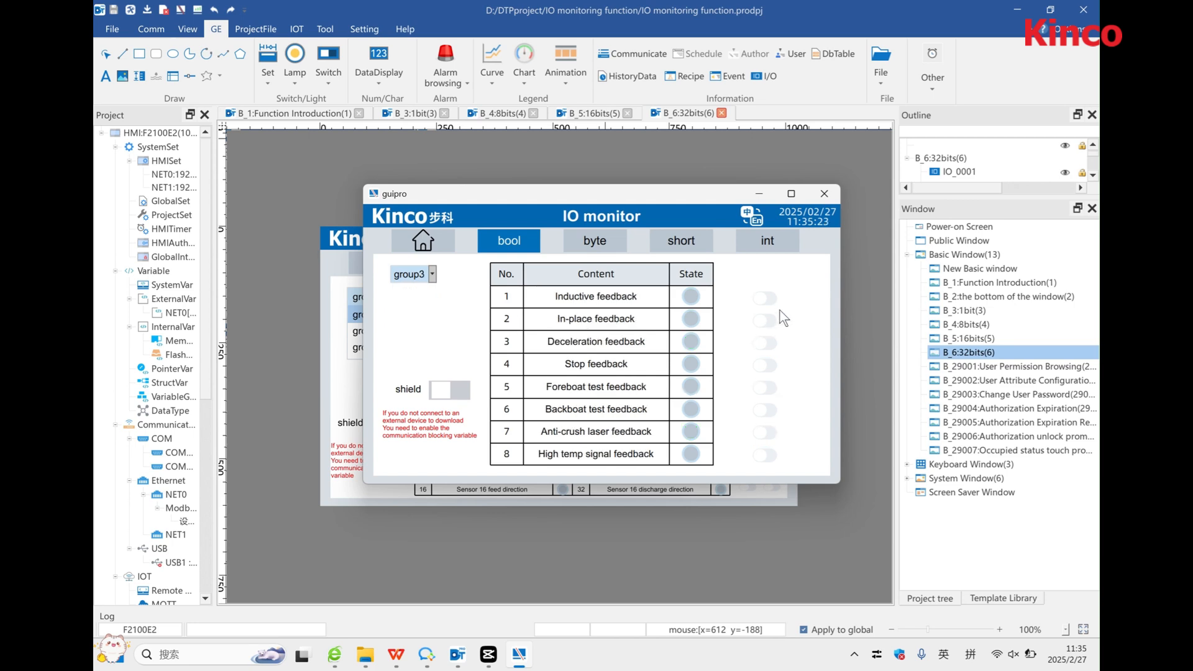
left_click(765, 298)
left_click(766, 343)
left_click(765, 388)
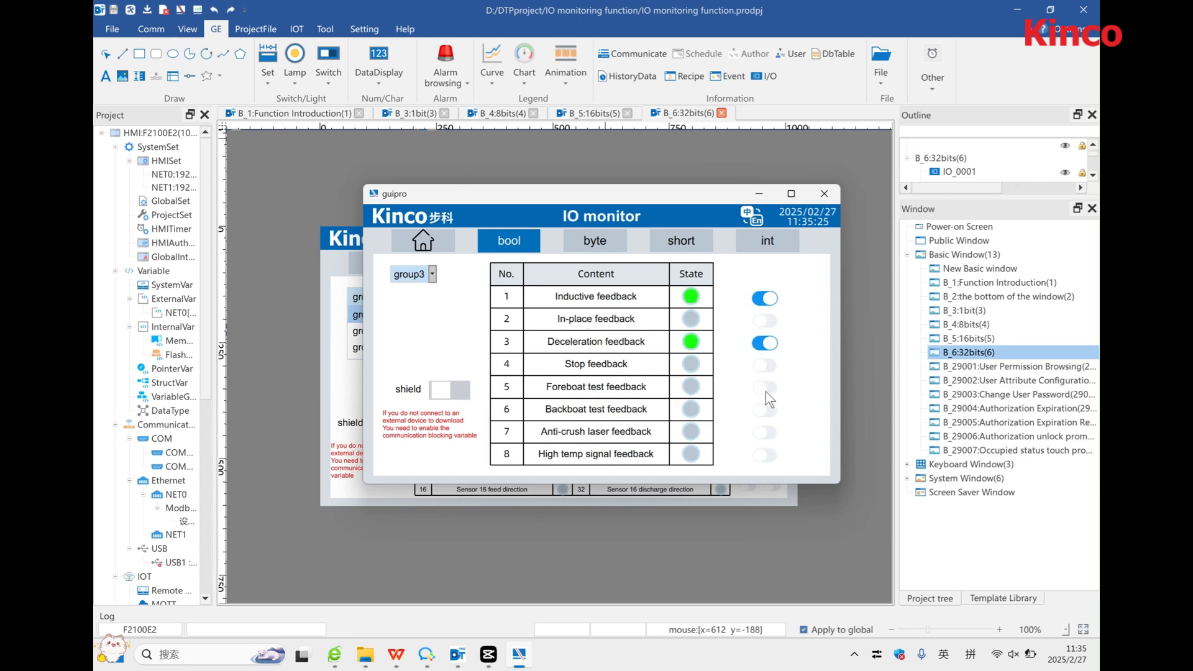
left_click(768, 432)
left_click(766, 457)
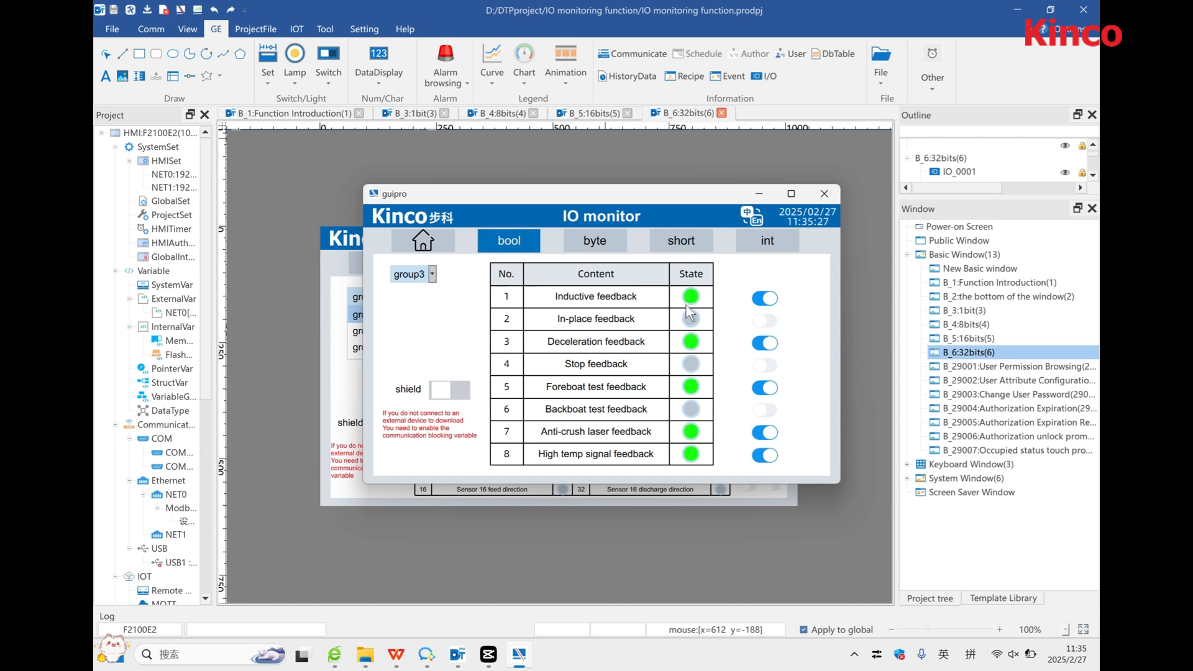
left_click(764, 320)
left_click(764, 321)
Show the byte page of the IO monitor and switch on all eight ST01 to ST04 loading line signals in group1.
left_click(597, 247)
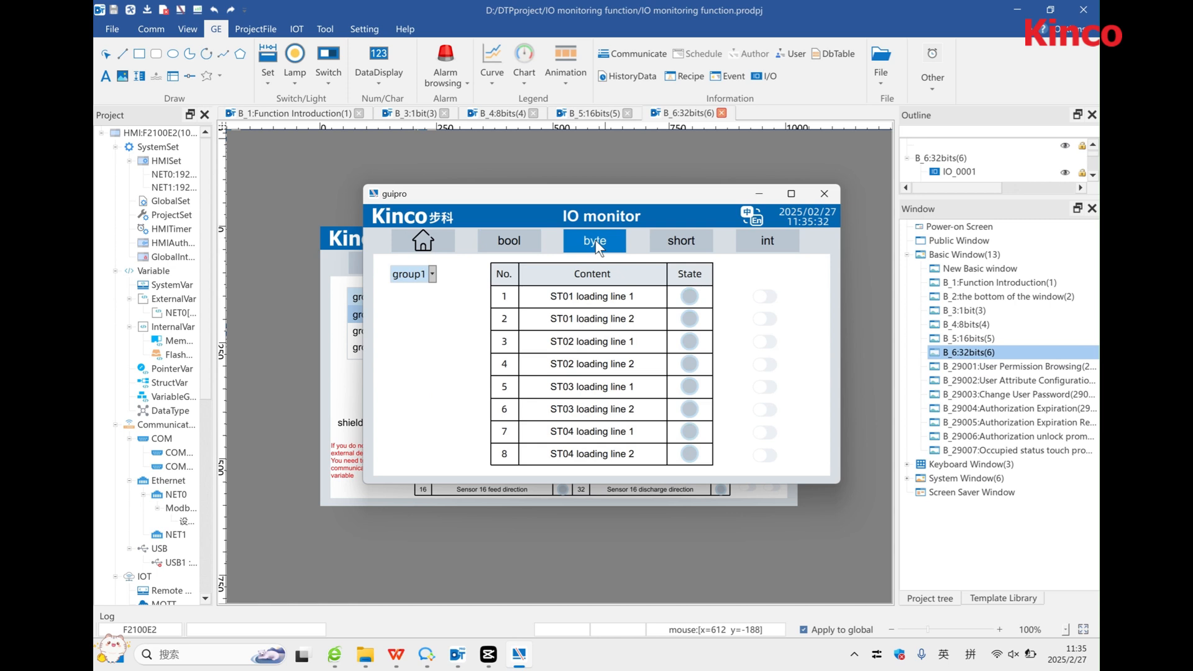
left_click(770, 298)
left_click(768, 343)
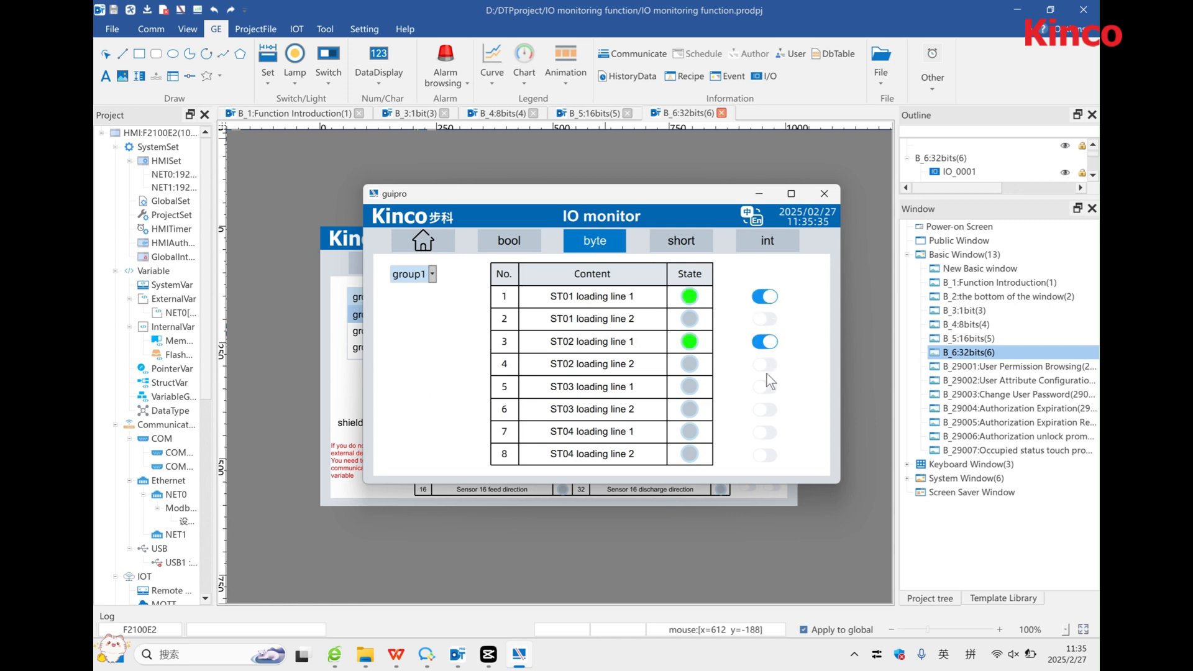
left_click(768, 387)
left_click(763, 437)
left_click(768, 323)
left_click(768, 367)
left_click(768, 411)
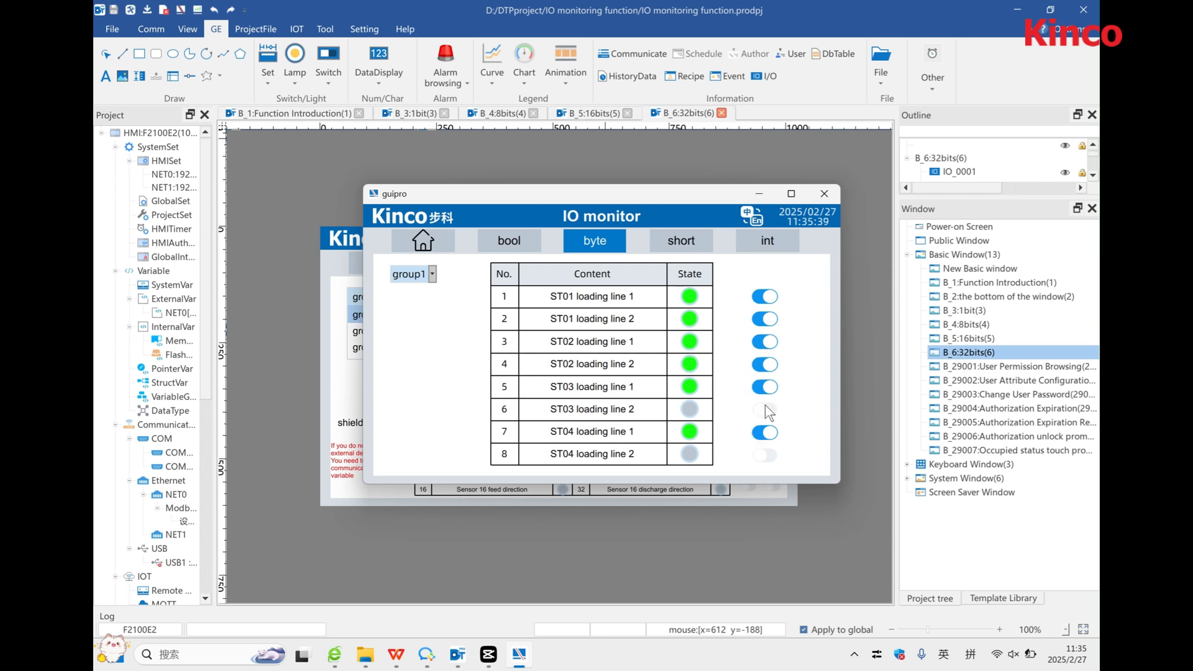
left_click(766, 457)
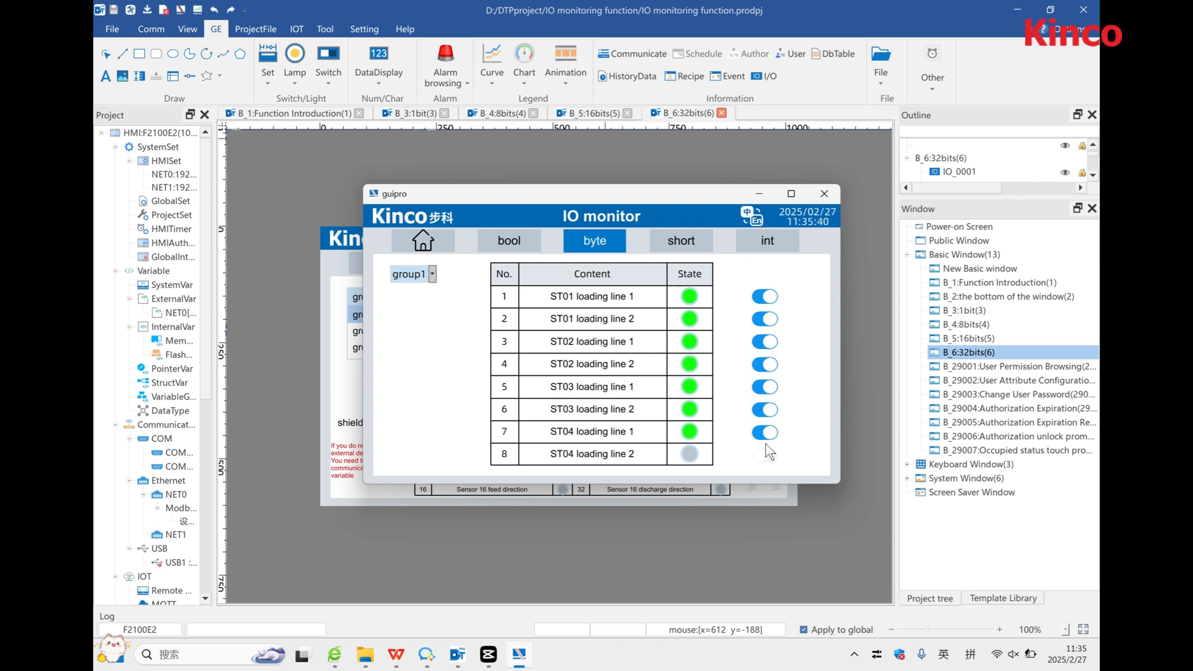
Show group2 on the byte page, switch on every signal except ST04 blanking line 1, and toggle that one twice.
left_click(432, 274)
left_click(413, 305)
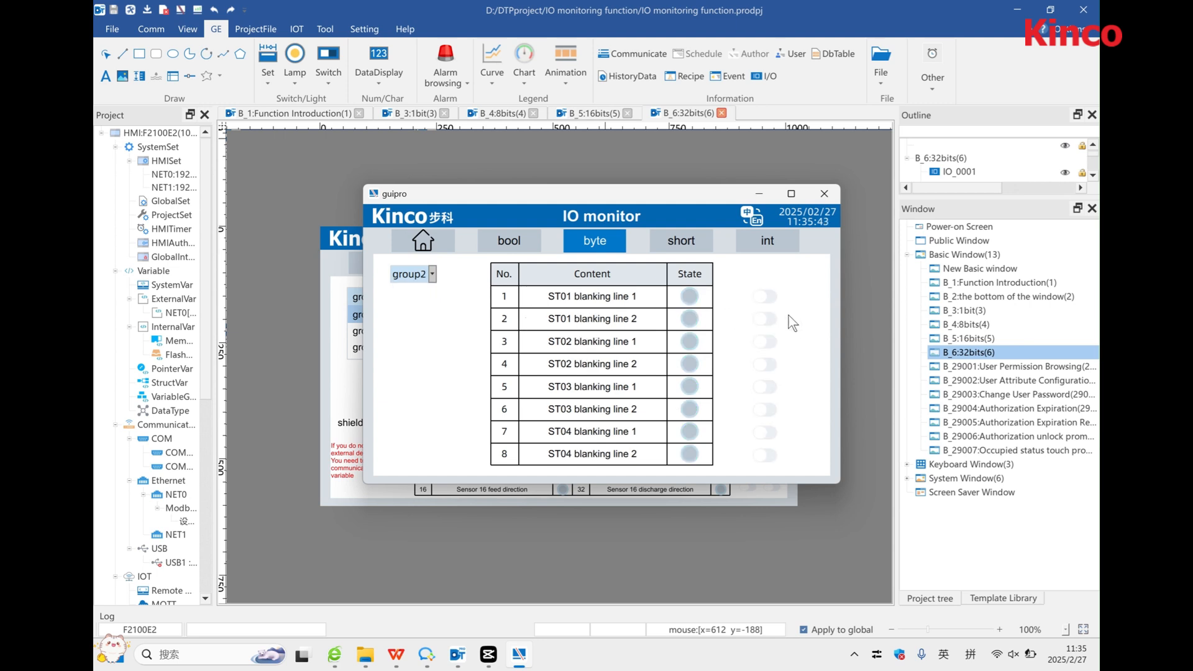
left_click(767, 455)
left_click(766, 410)
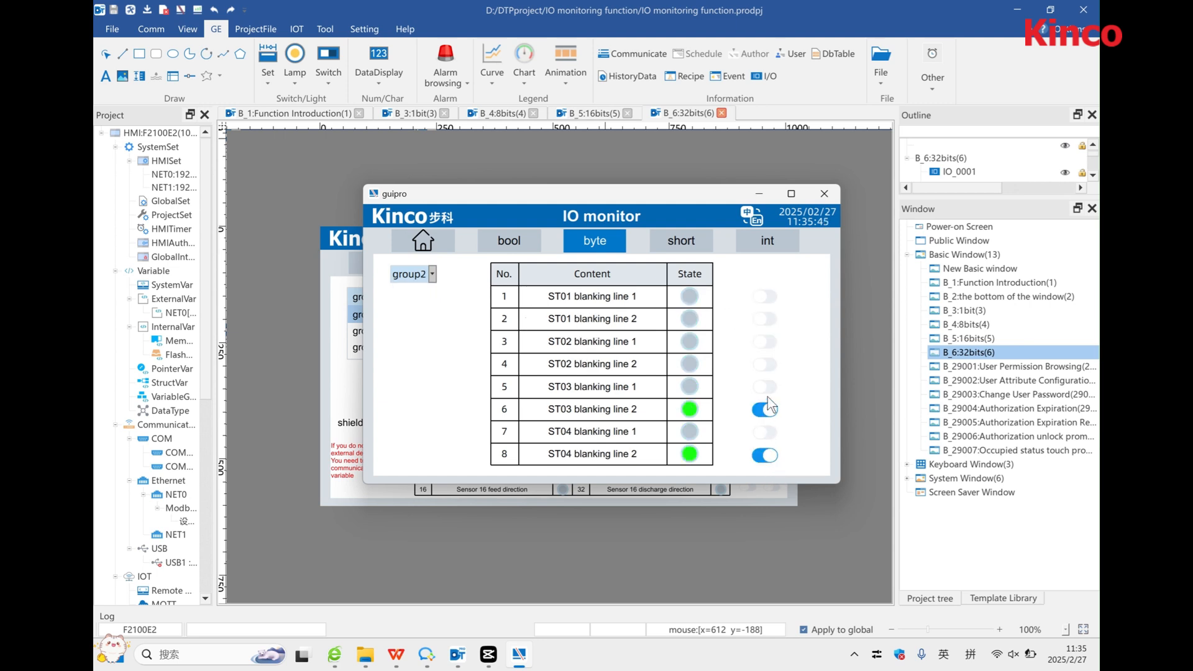
left_click(767, 386)
left_click(767, 365)
left_click(768, 342)
left_click(768, 319)
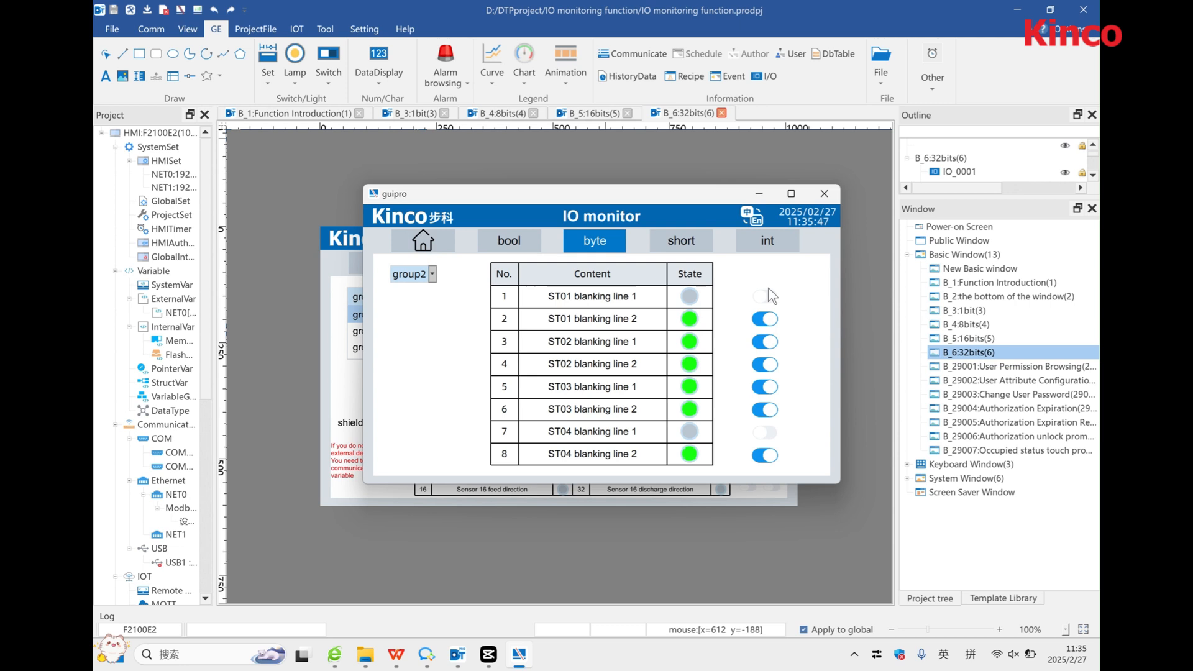
left_click(766, 297)
left_click(760, 435)
left_click(759, 437)
Show group3 on the byte page and switch on all eight Foreboat and Backboat test feedback signals.
left_click(430, 277)
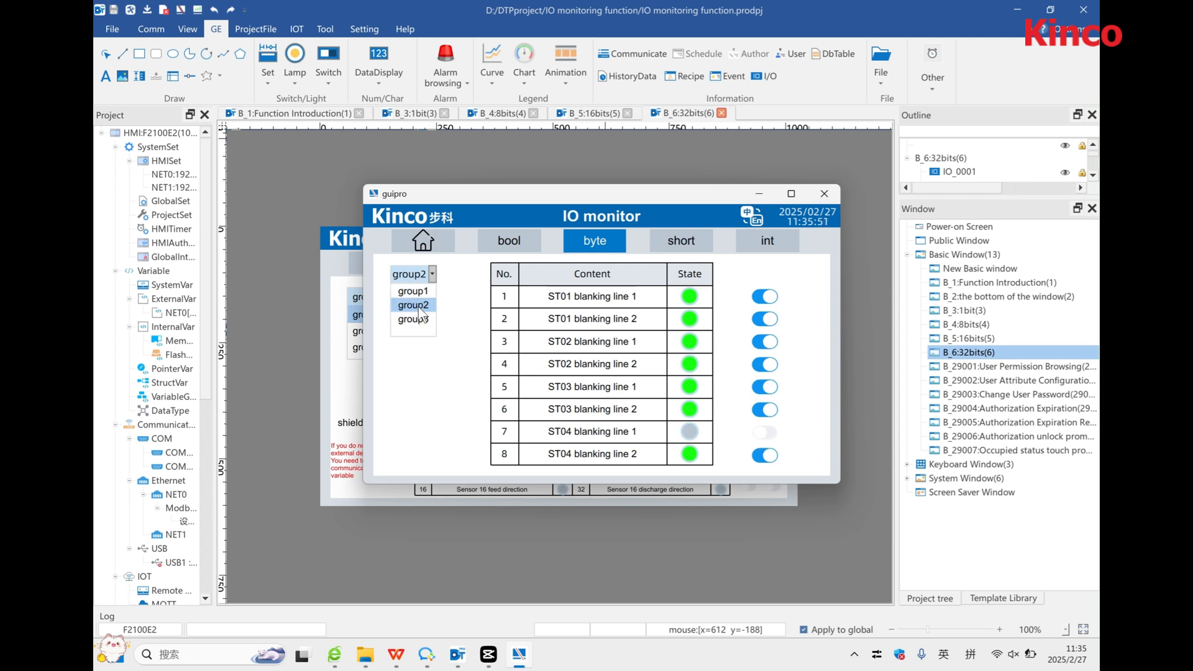
left_click(415, 317)
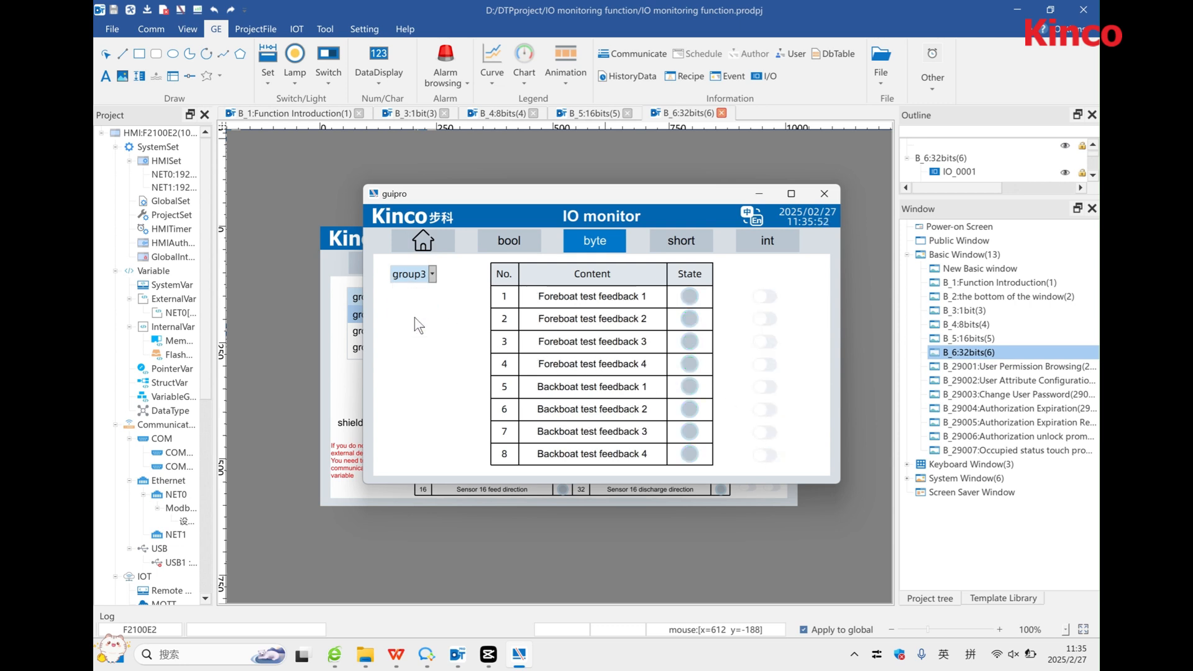
left_click(768, 298)
left_click(764, 342)
left_click(764, 386)
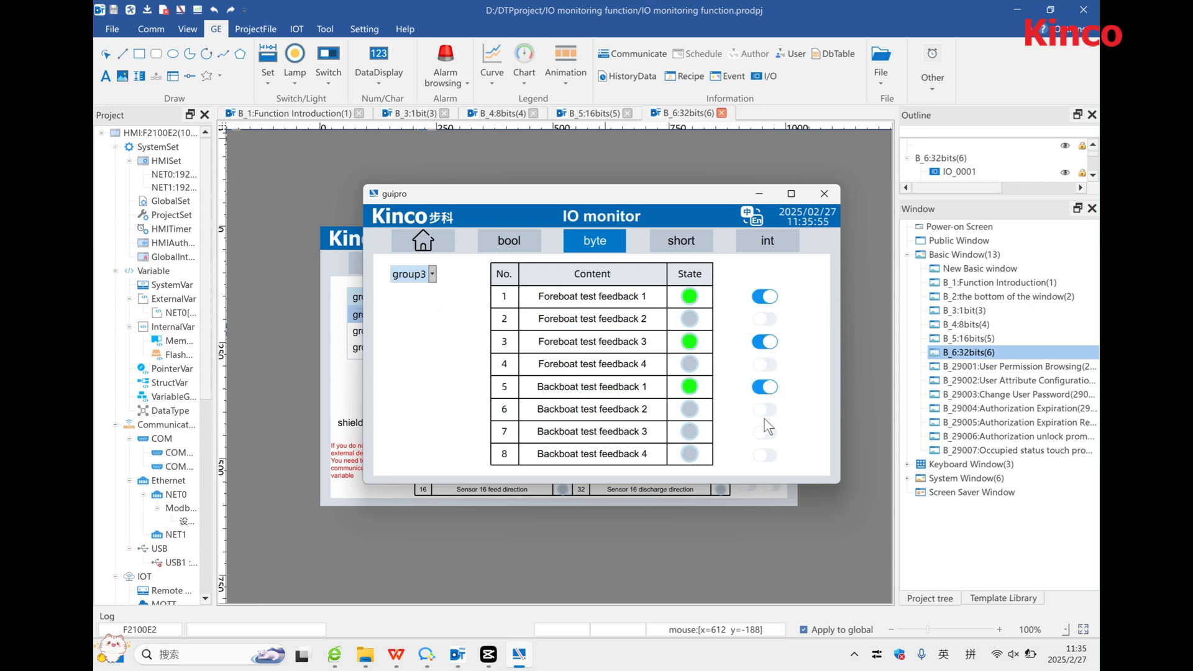
left_click(763, 432)
left_click(762, 452)
left_click(770, 409)
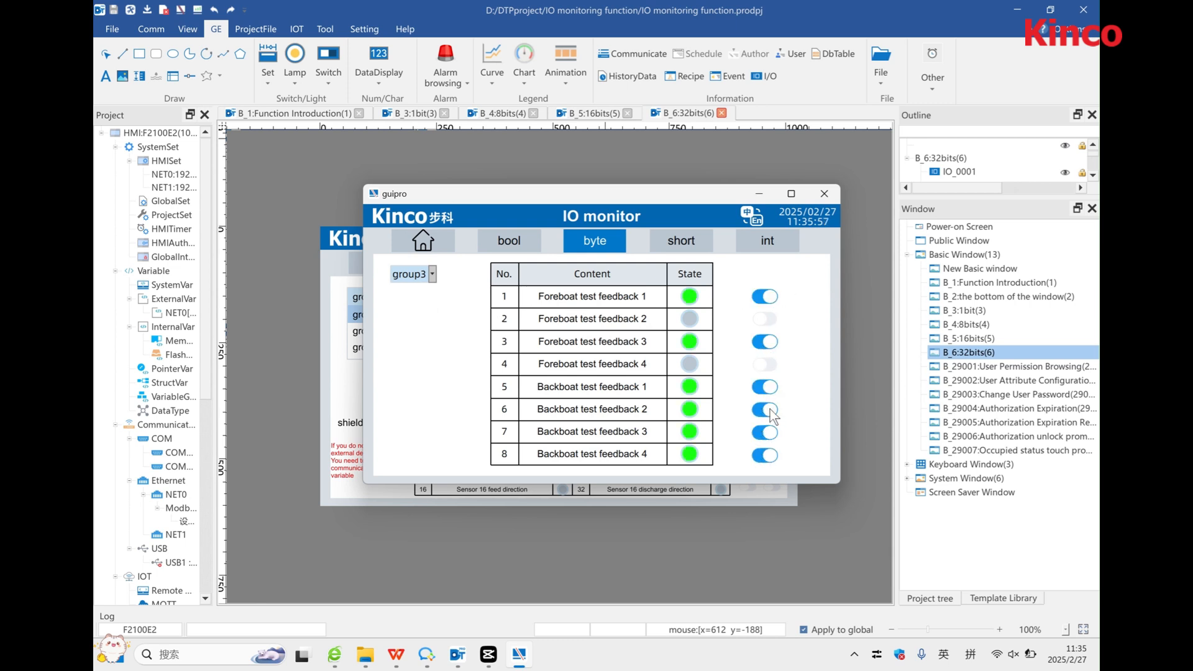
left_click(767, 364)
left_click(769, 320)
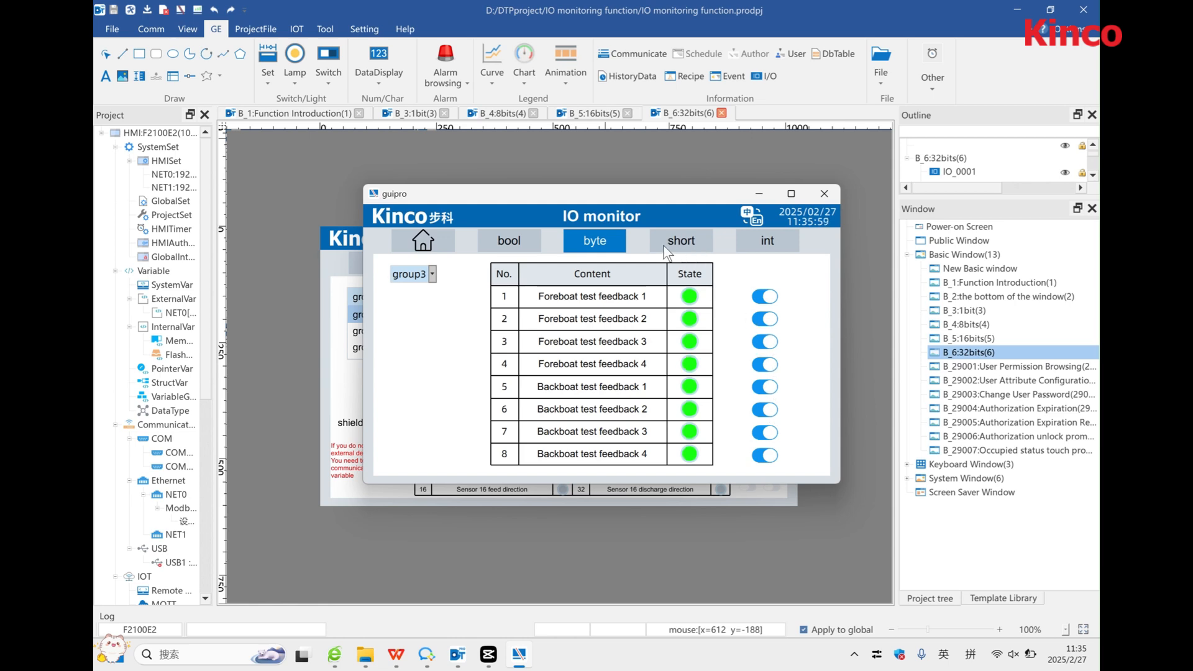
Show the short page and switch on signals 1, 3, 5, 7, 9, 10, 12, 14 and 16 in group1.
left_click(681, 231)
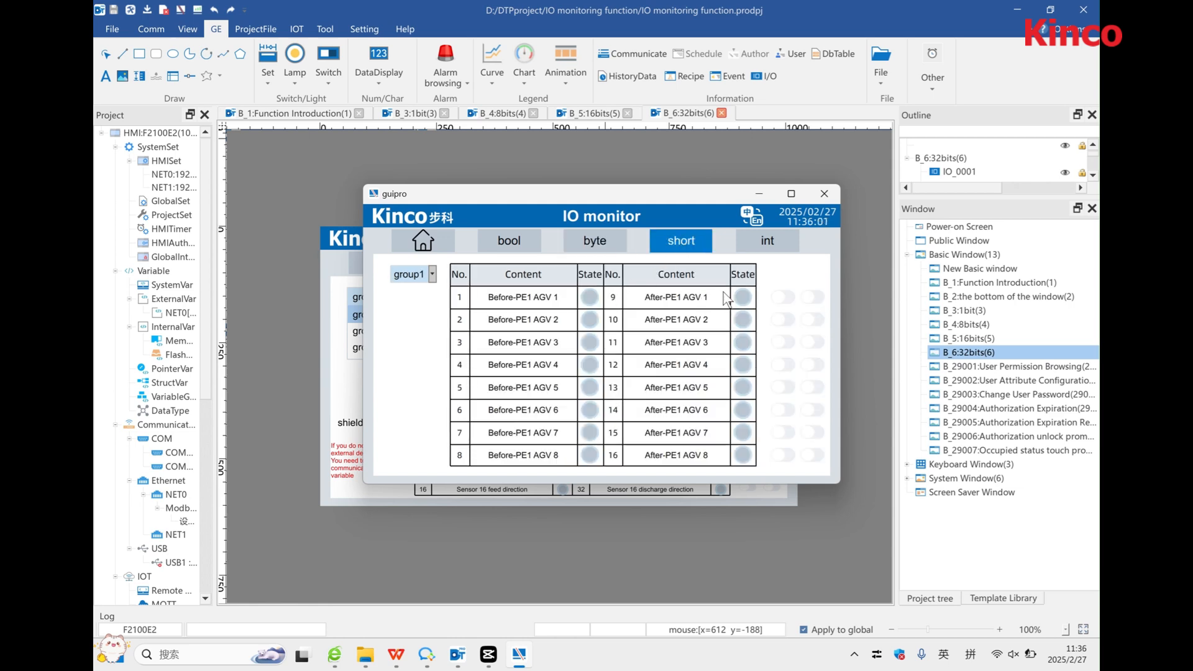
left_click(781, 343)
left_click(804, 369)
left_click(789, 394)
left_click(806, 415)
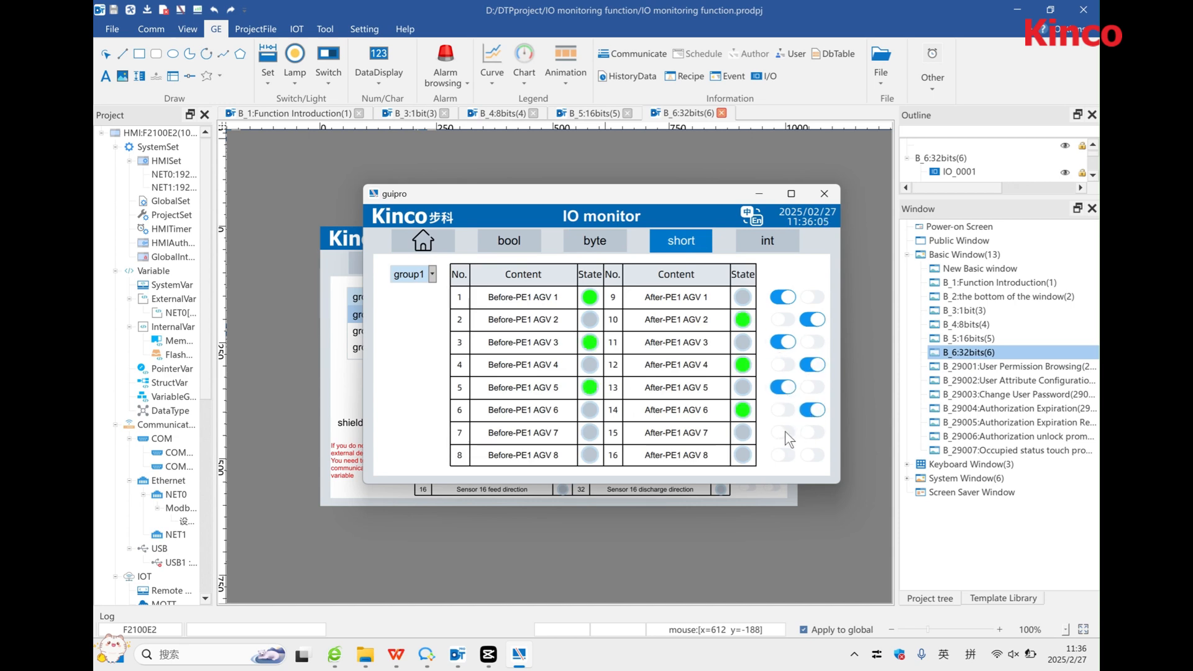
left_click(784, 432)
left_click(809, 455)
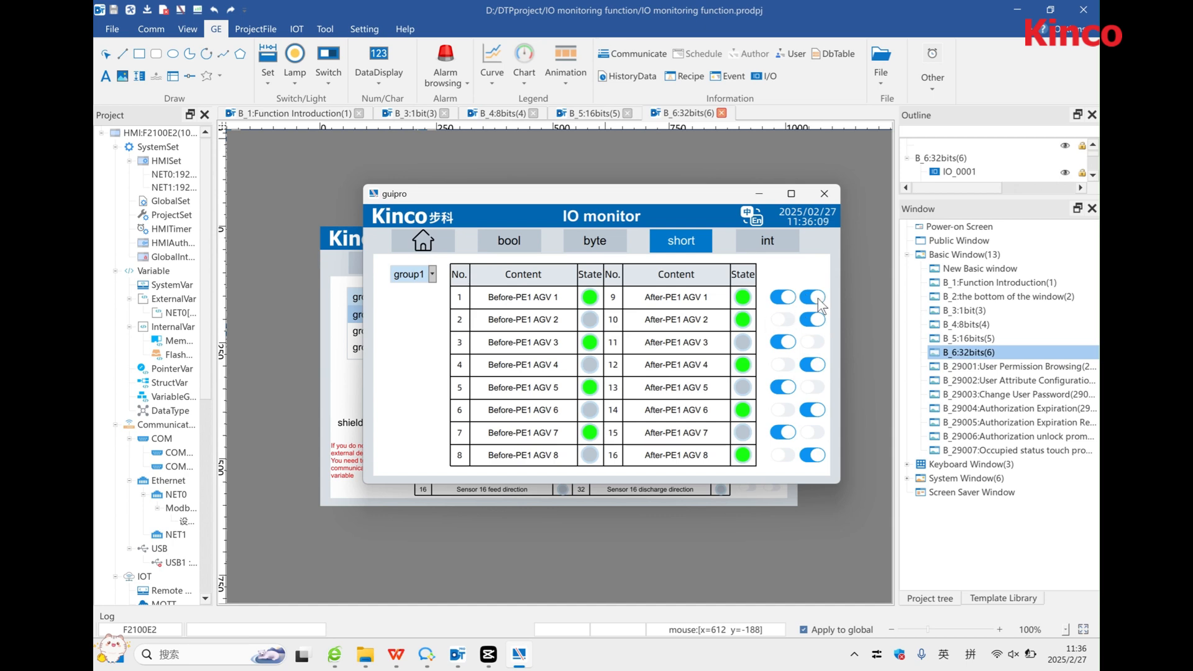
Switch on the remaining signals 2, 4, 6, 8, 11, 13 and 15 in group1 of the short page.
left_click(784, 320)
left_click(809, 342)
left_click(786, 365)
left_click(808, 388)
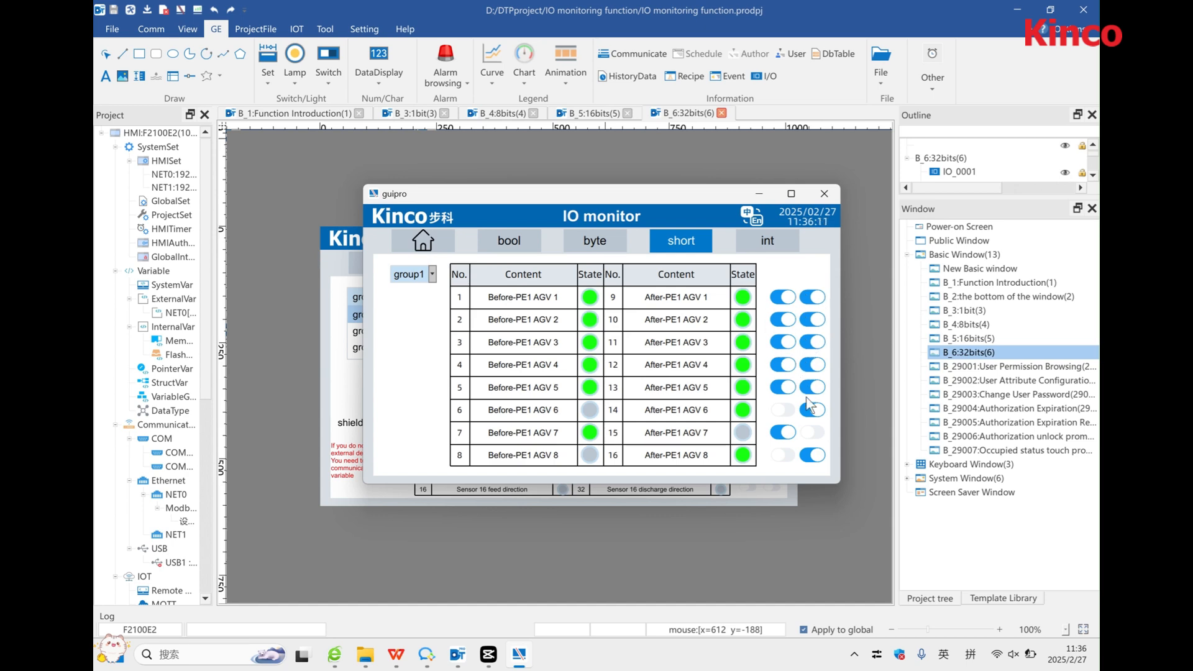
left_click(783, 410)
left_click(811, 432)
left_click(783, 454)
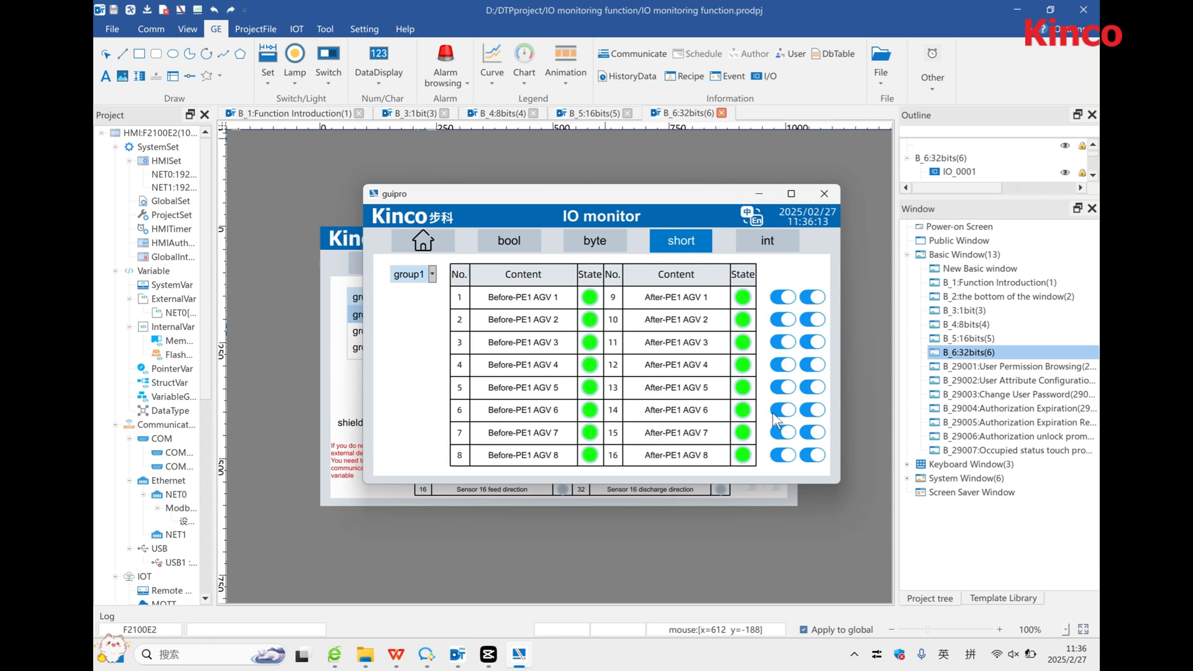
Show group2 on the short page and switch on Before-PE2 AGV 1 to 8.
left_click(424, 274)
left_click(412, 304)
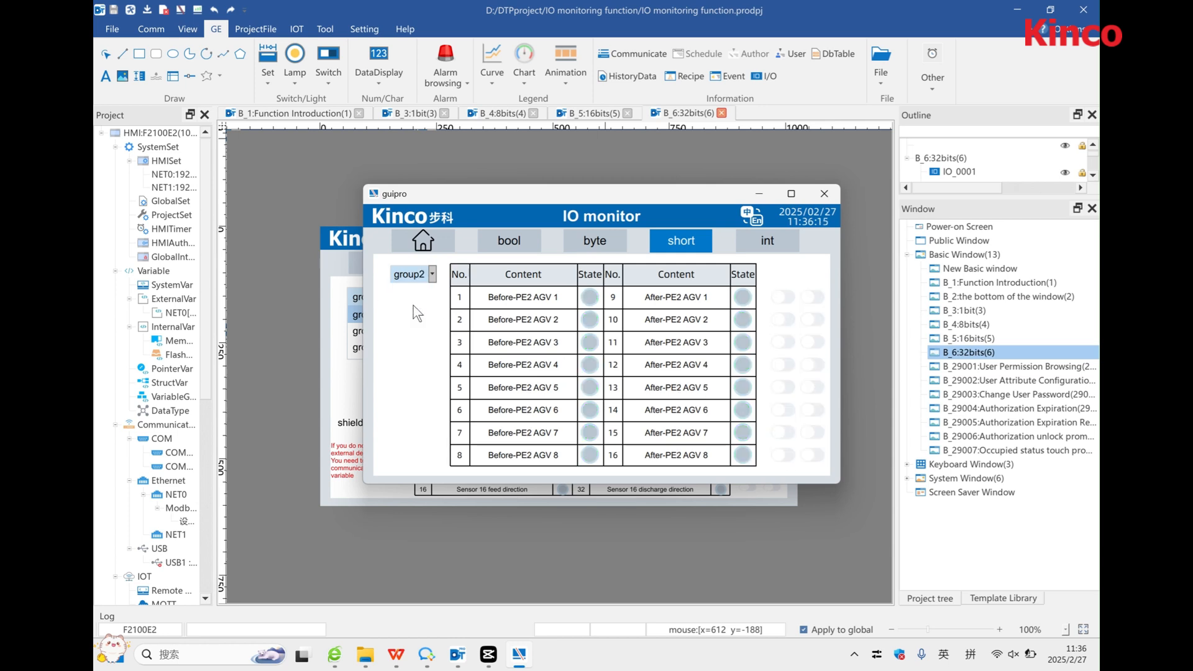
left_click(783, 297)
left_click(782, 319)
left_click(783, 342)
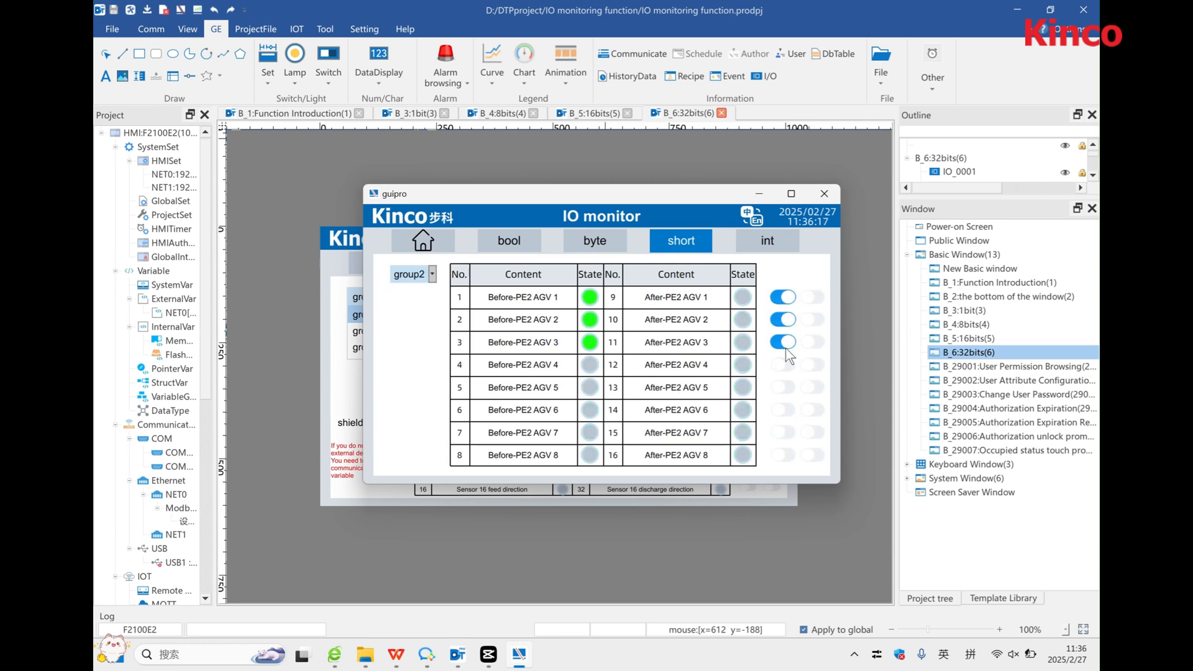
left_click(783, 365)
left_click(783, 387)
left_click(782, 409)
left_click(783, 432)
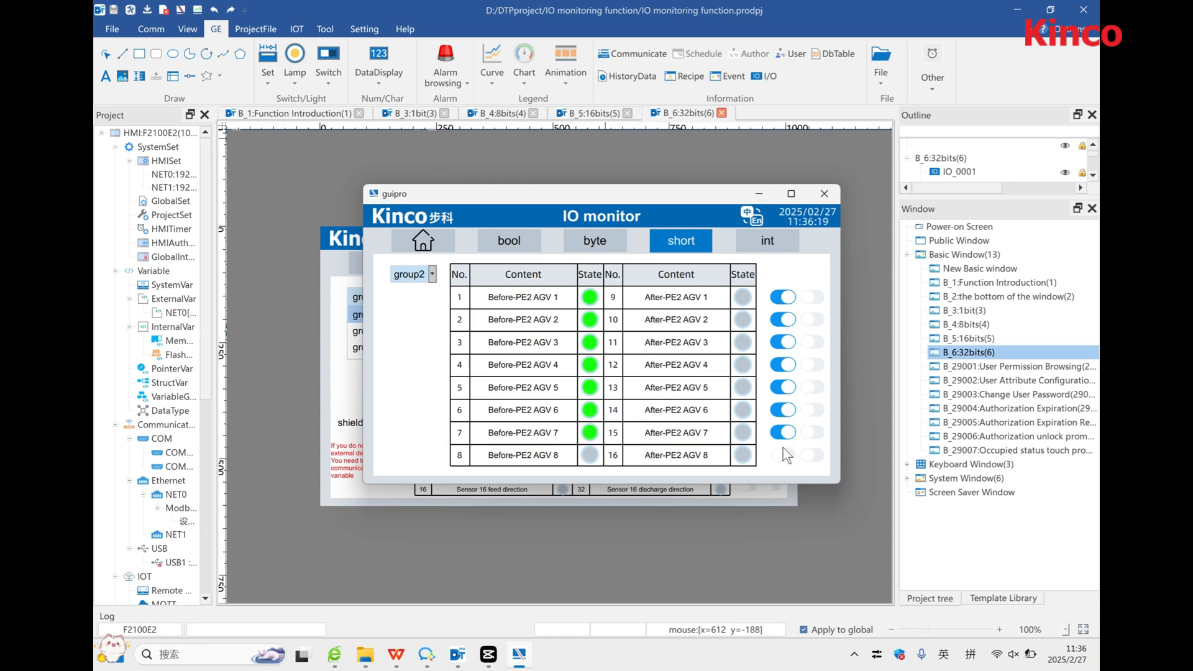
left_click(783, 455)
Switch on After-PE2 AGV 1 to 8 in group2, then switch off Before-PE2 AGV 1 and After-PE2 AGV 2.
left_click(819, 455)
left_click(818, 433)
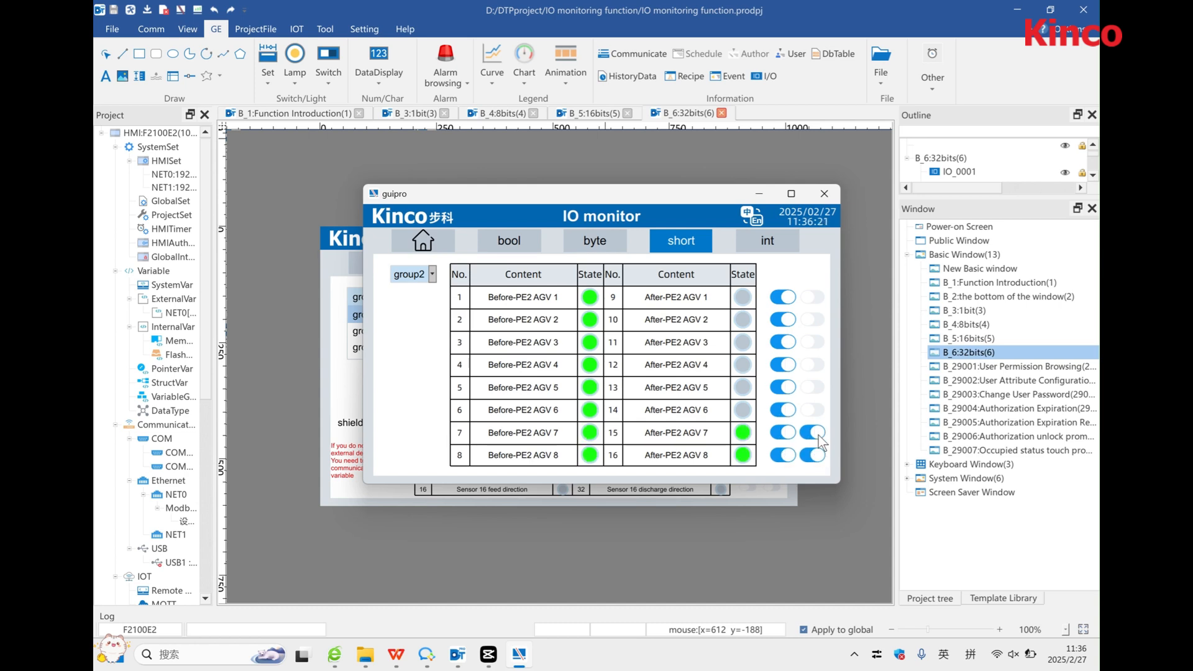
left_click(819, 387)
left_click(814, 343)
left_click(814, 319)
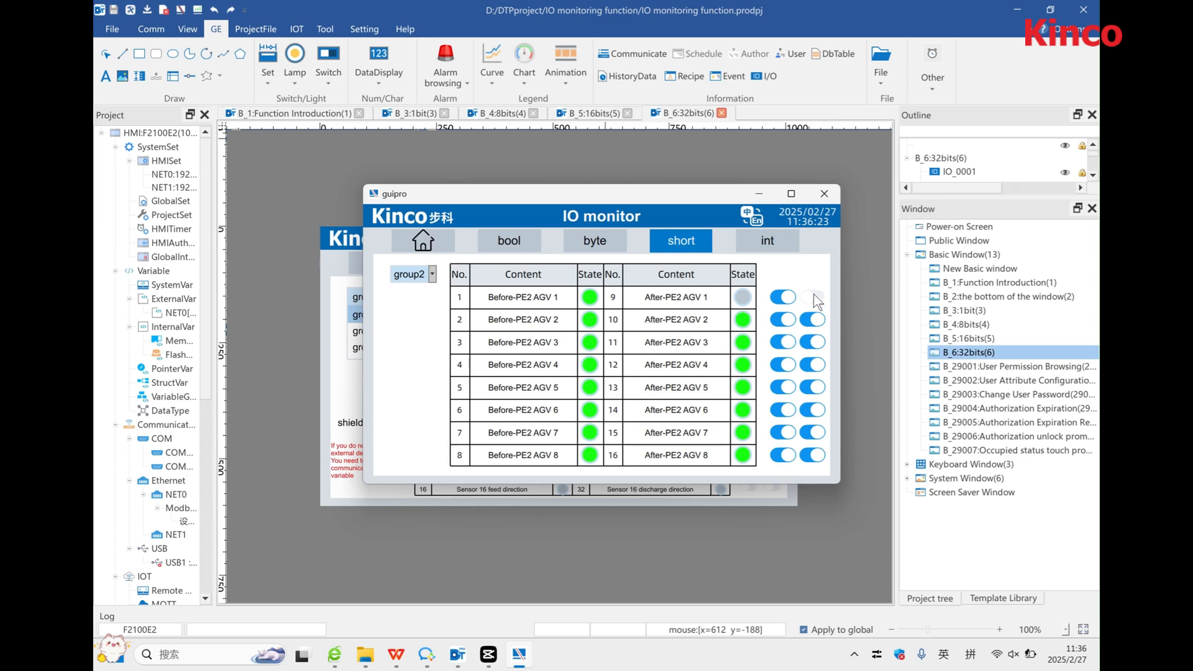
left_click(814, 297)
left_click(785, 297)
left_click(809, 320)
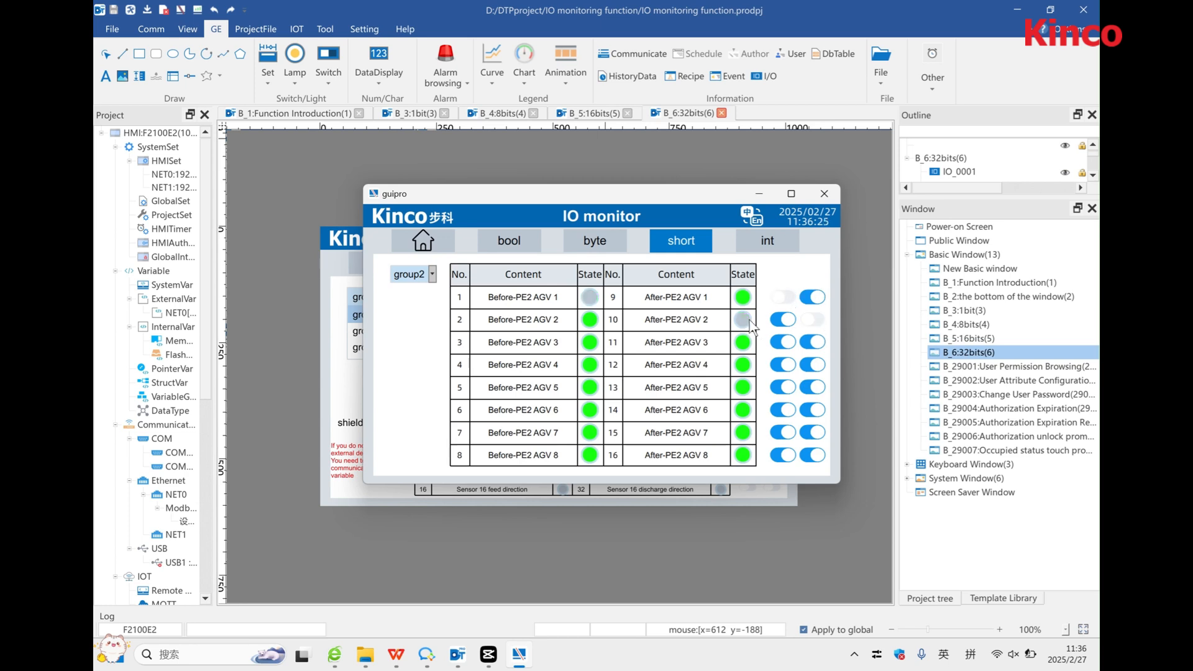
Show group3 on the short page and switch on safety grating signals 1 to 4 and manual button signals 1 to 4.
left_click(431, 276)
left_click(423, 322)
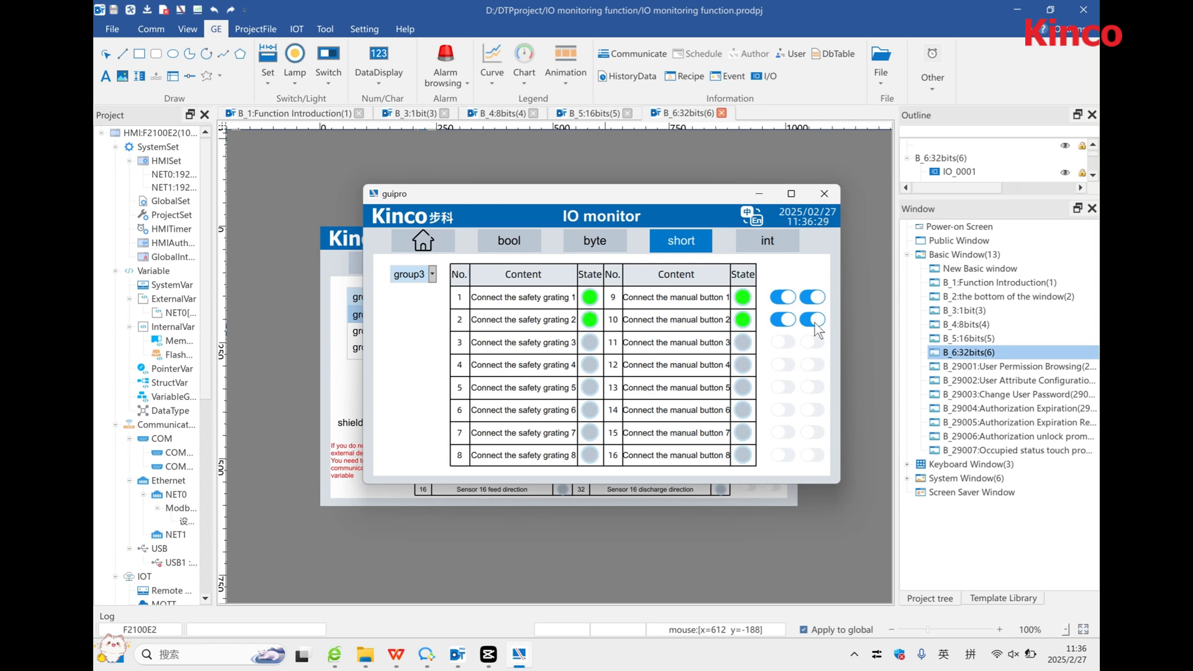
left_click(784, 342)
left_click(812, 341)
left_click(812, 365)
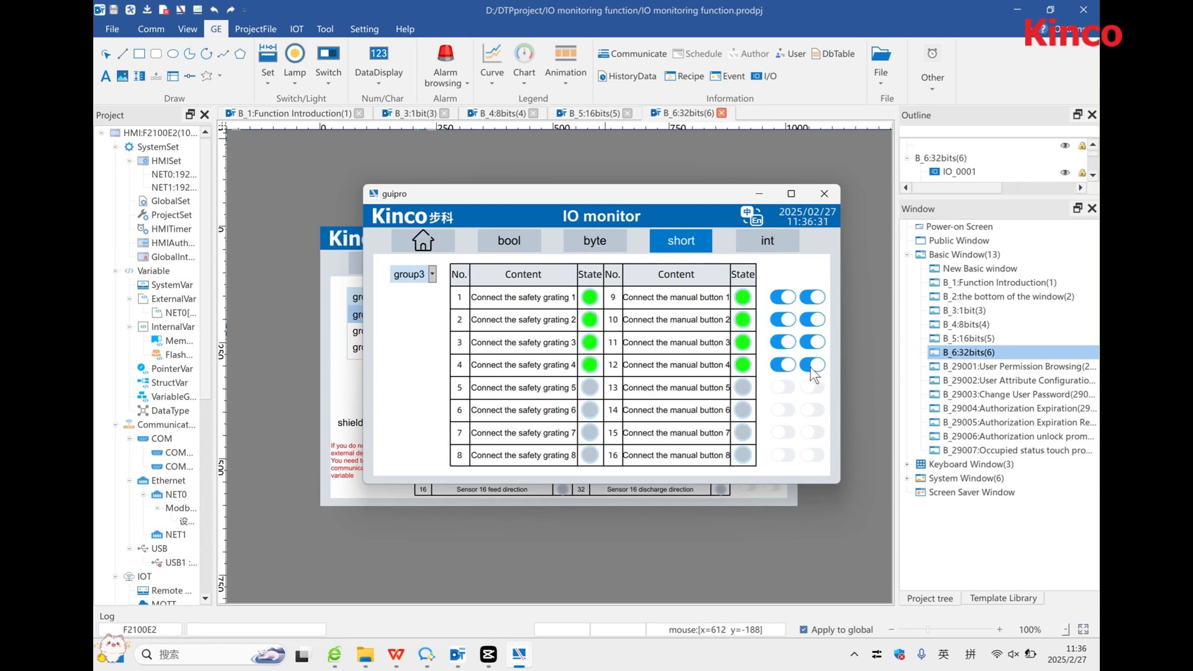
Switch on safety grating signals 5 to 8 and manual button signals 5 to 8 in short group3.
left_click(784, 387)
left_click(811, 387)
left_click(789, 410)
left_click(811, 410)
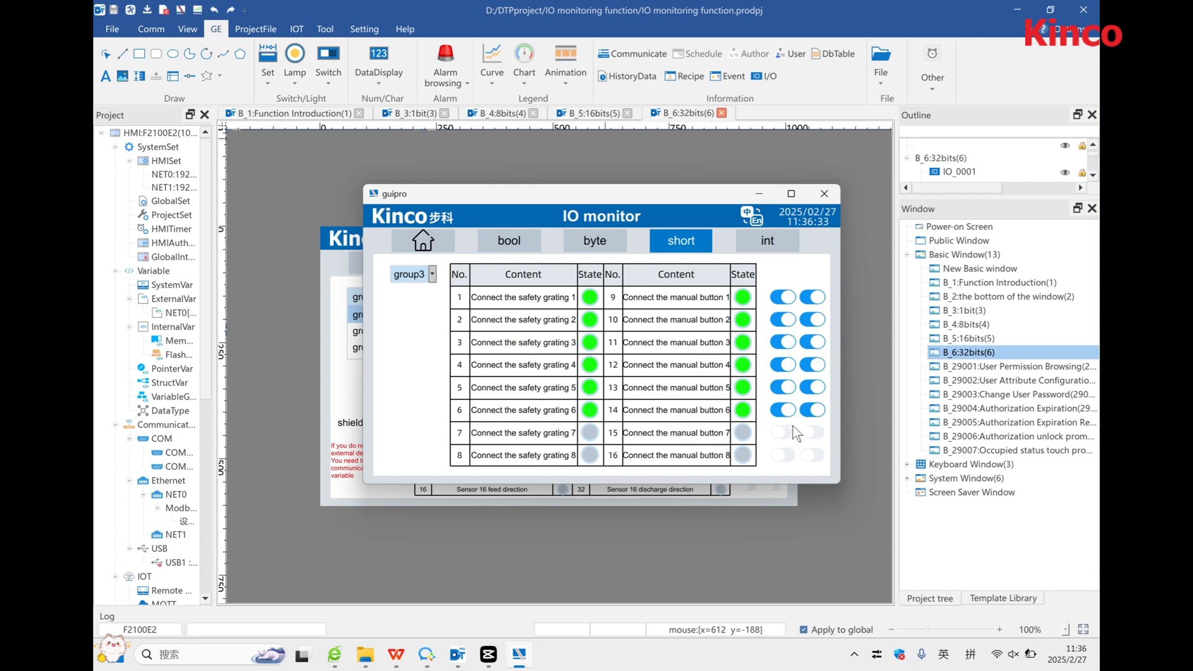
left_click(786, 433)
left_click(808, 431)
left_click(784, 455)
left_click(812, 454)
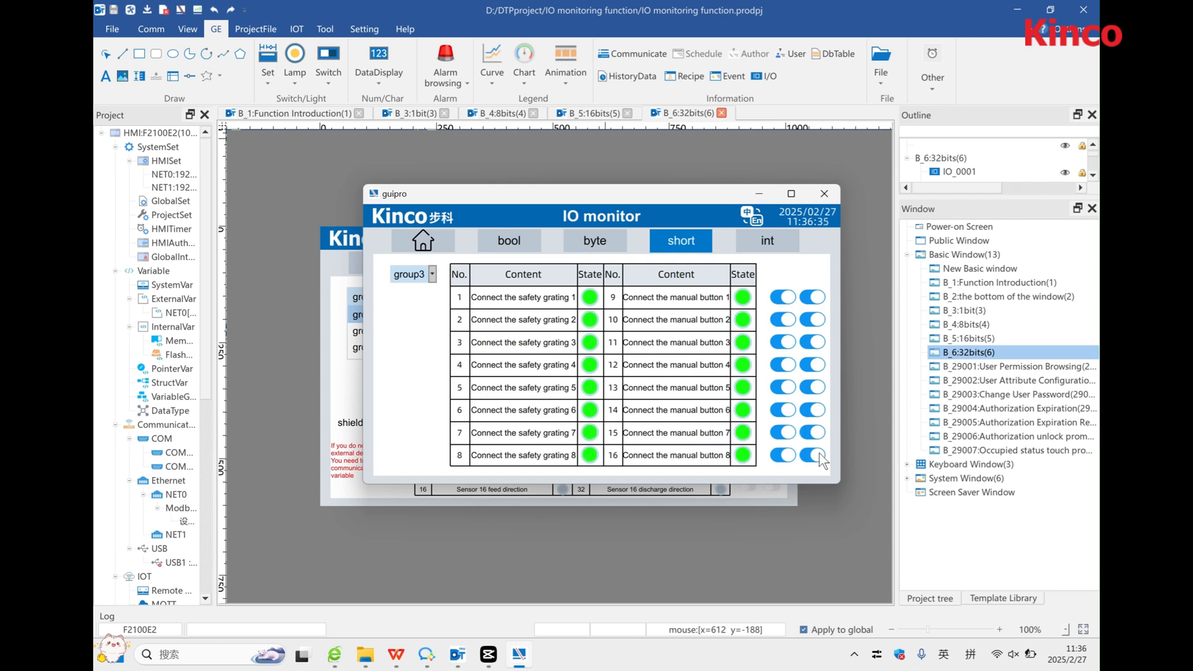
Show the int page and switch on the feed direction signals of sensors 1, 2, 4, 5, 7 and 8 in group1.
left_click(770, 241)
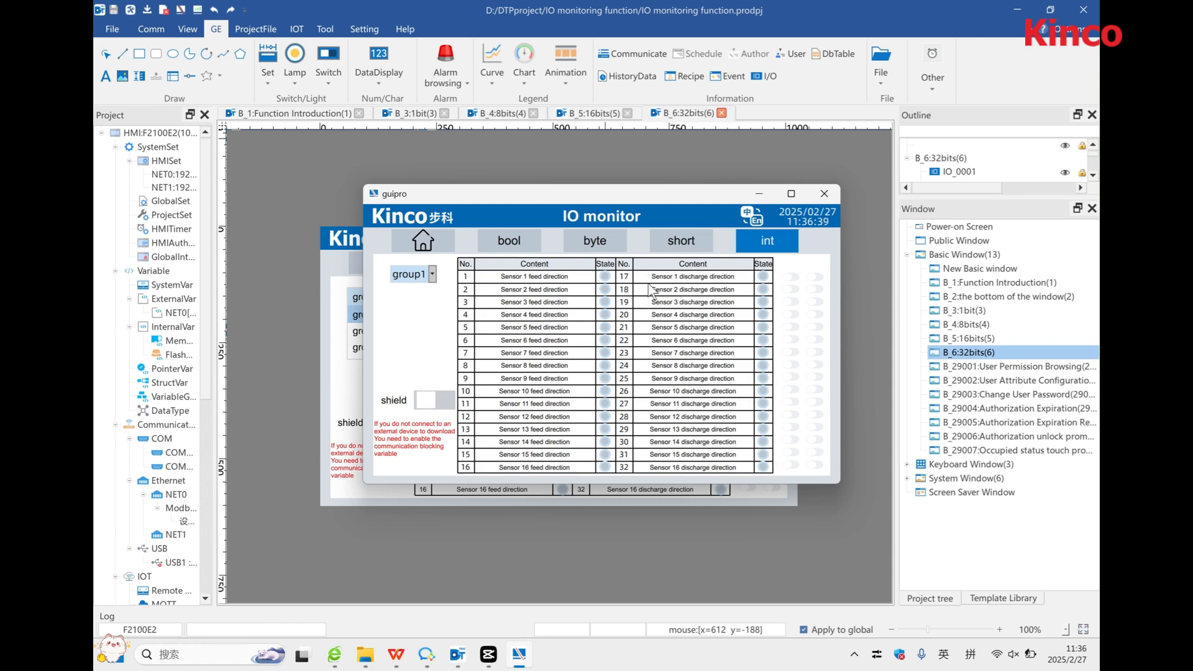
left_click(790, 289)
left_click(790, 315)
left_click(790, 327)
left_click(791, 353)
left_click(790, 365)
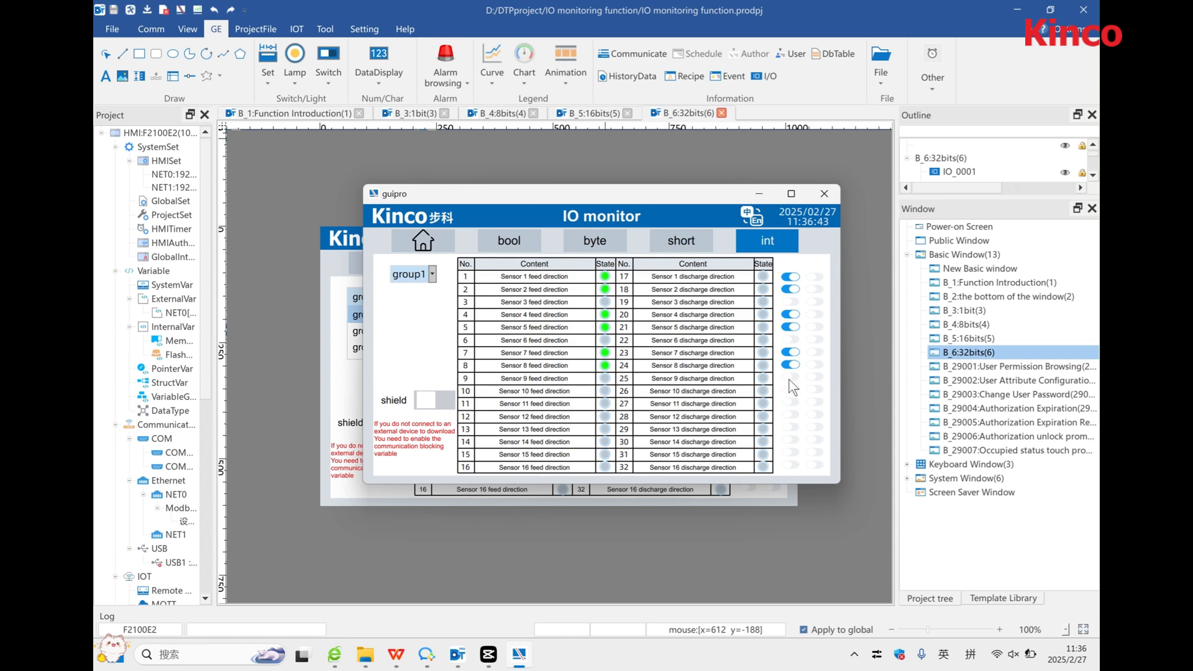
Switch on the feed direction signals of sensors 9, 10, 12, 13, 15 and 16 in int group1.
left_click(790, 377)
left_click(791, 390)
left_click(790, 415)
left_click(790, 452)
left_click(787, 464)
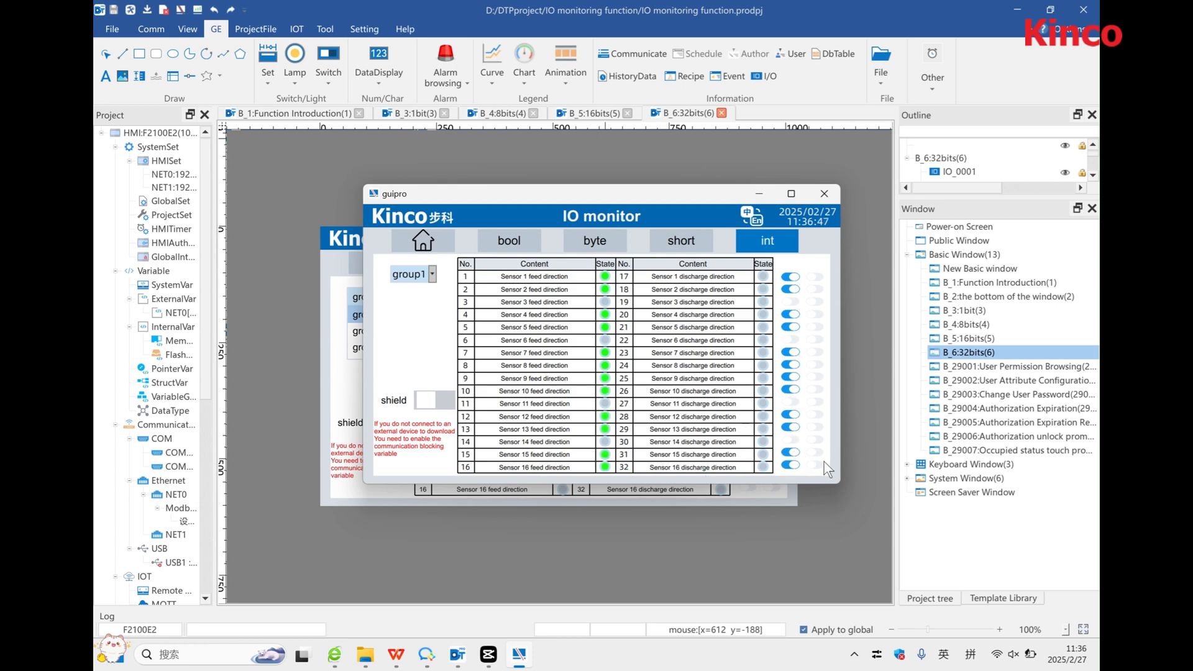
Switch on discharge direction signals No. 17, 18, 21, 22, 24 to 28, 30 and 32 in int group1.
left_click(815, 402)
left_click(815, 365)
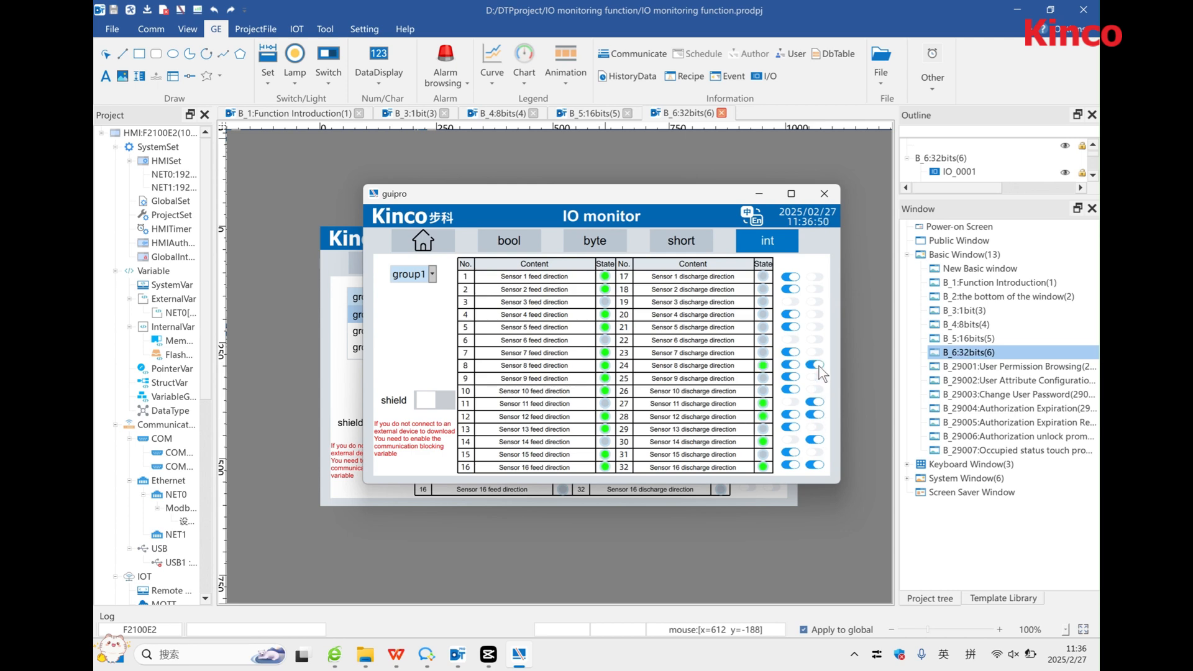
left_click(814, 290)
left_click(814, 326)
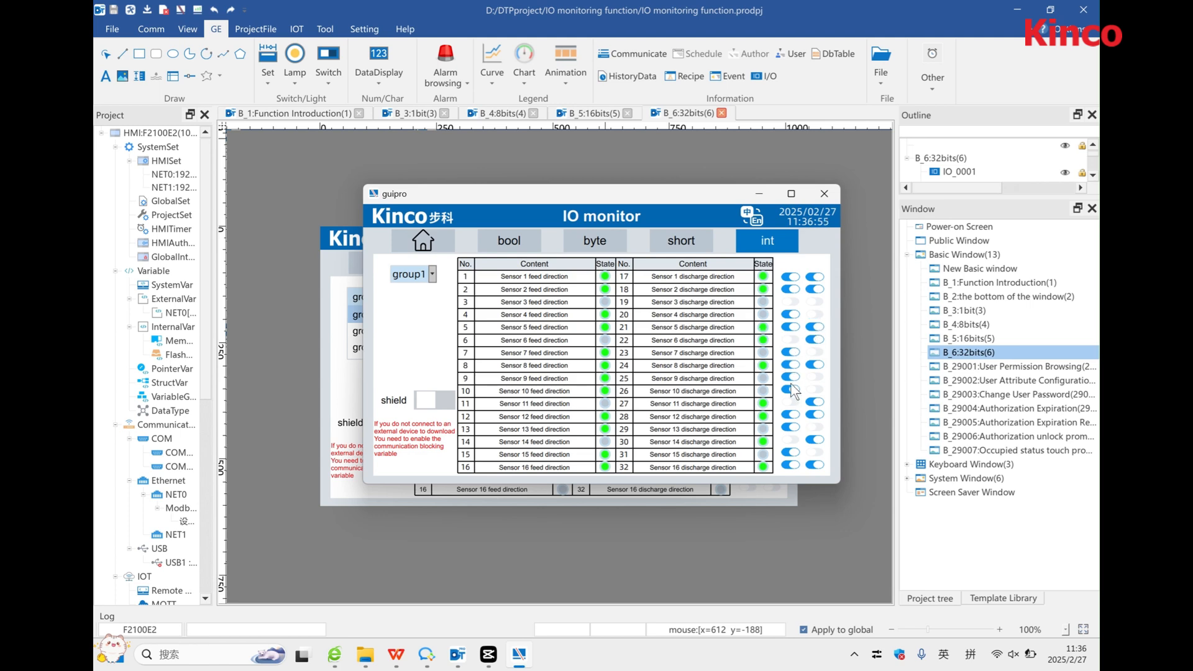
left_click(814, 389)
left_click(815, 377)
Show group2 on the int page and switch on odd-numbered signals 1 to 15 and even-numbered signals 18 to 32.
left_click(432, 275)
left_click(413, 305)
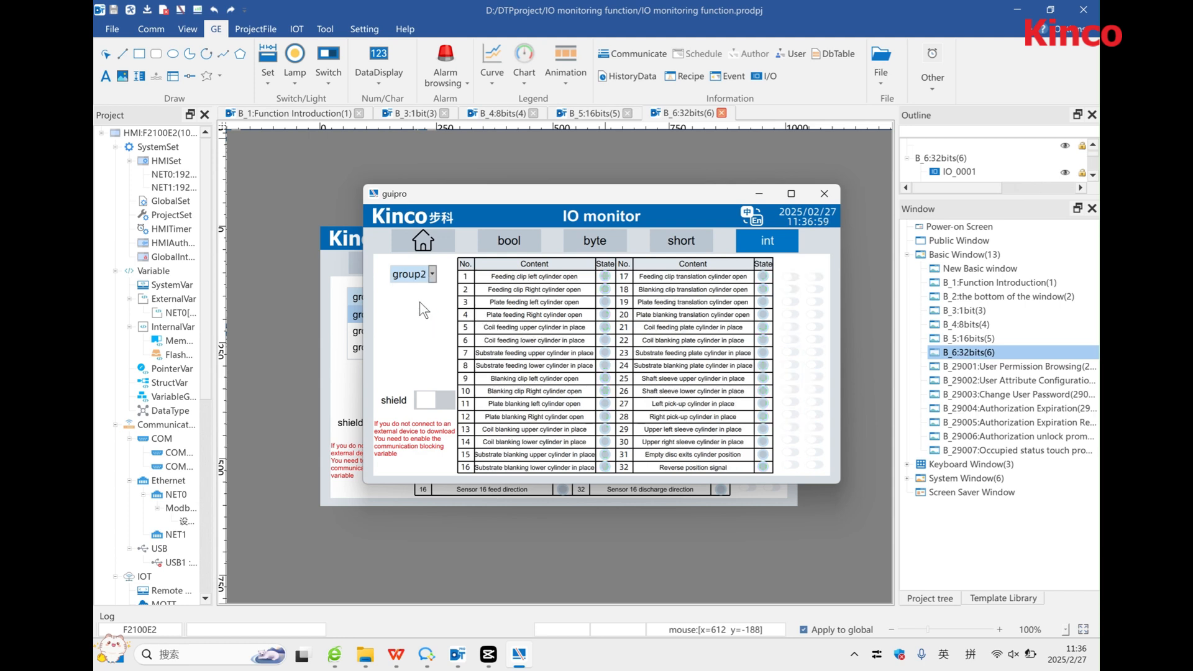
left_click(790, 277)
left_click(819, 316)
left_click(795, 329)
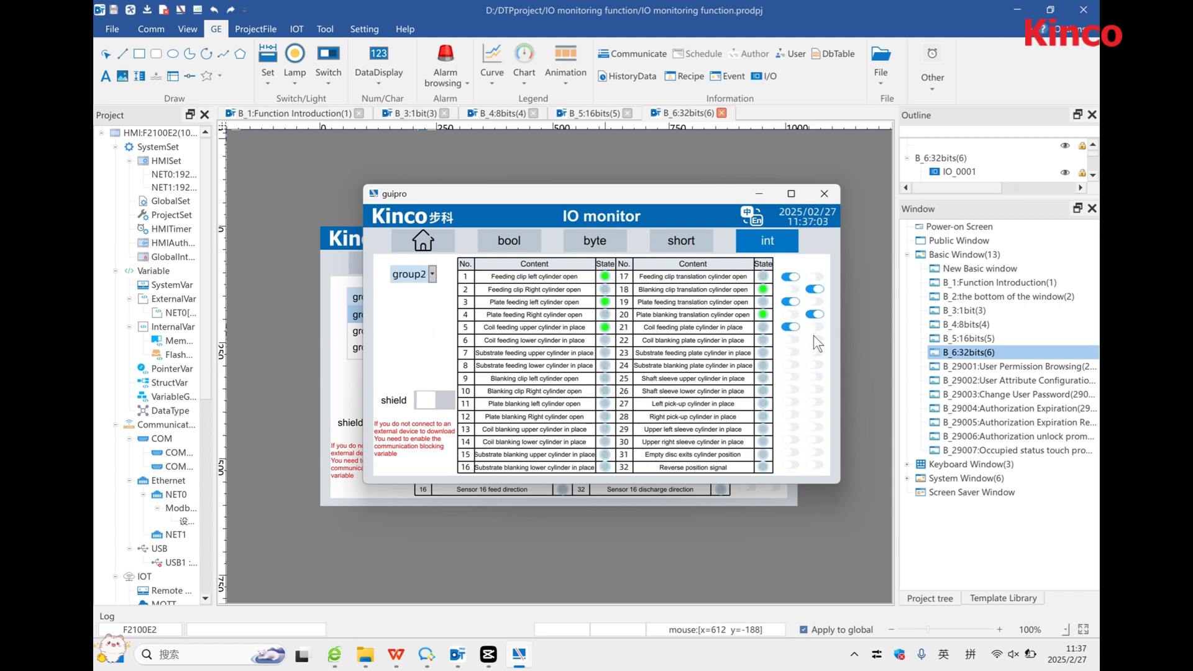
left_click(814, 339)
left_click(790, 427)
left_click(814, 440)
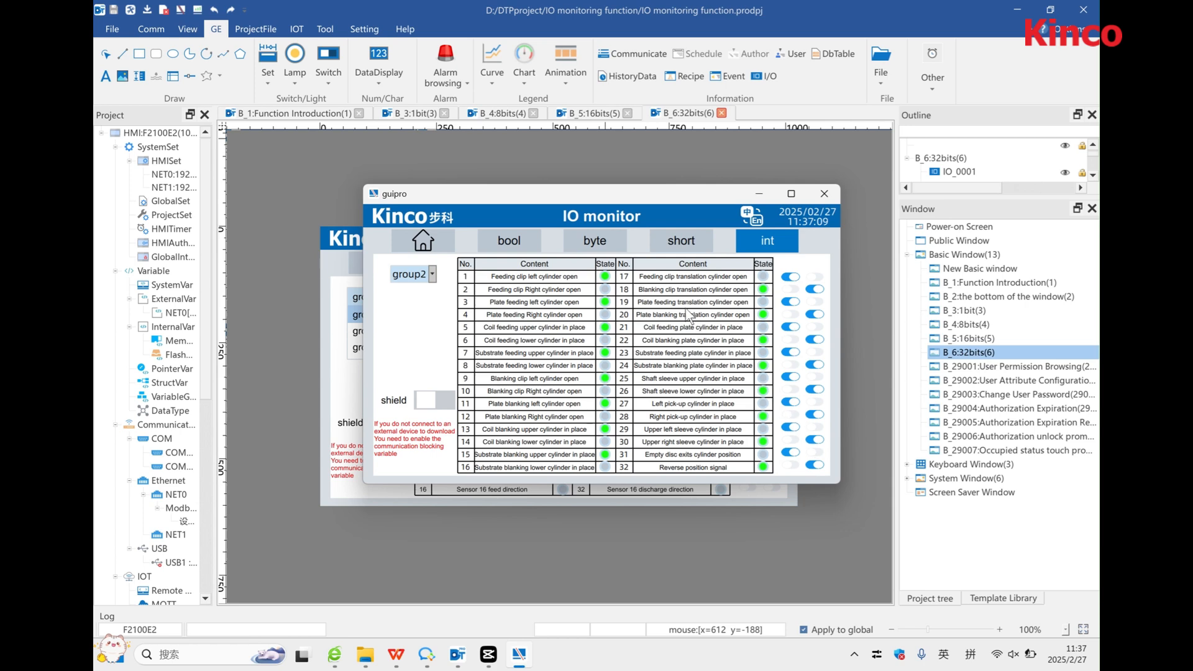
Show group3 on the int page and switch on signals 17, 19, 21, 23, 25, 26, 28, 31, 32, 16, 14 and 13.
left_click(420, 283)
left_click(424, 317)
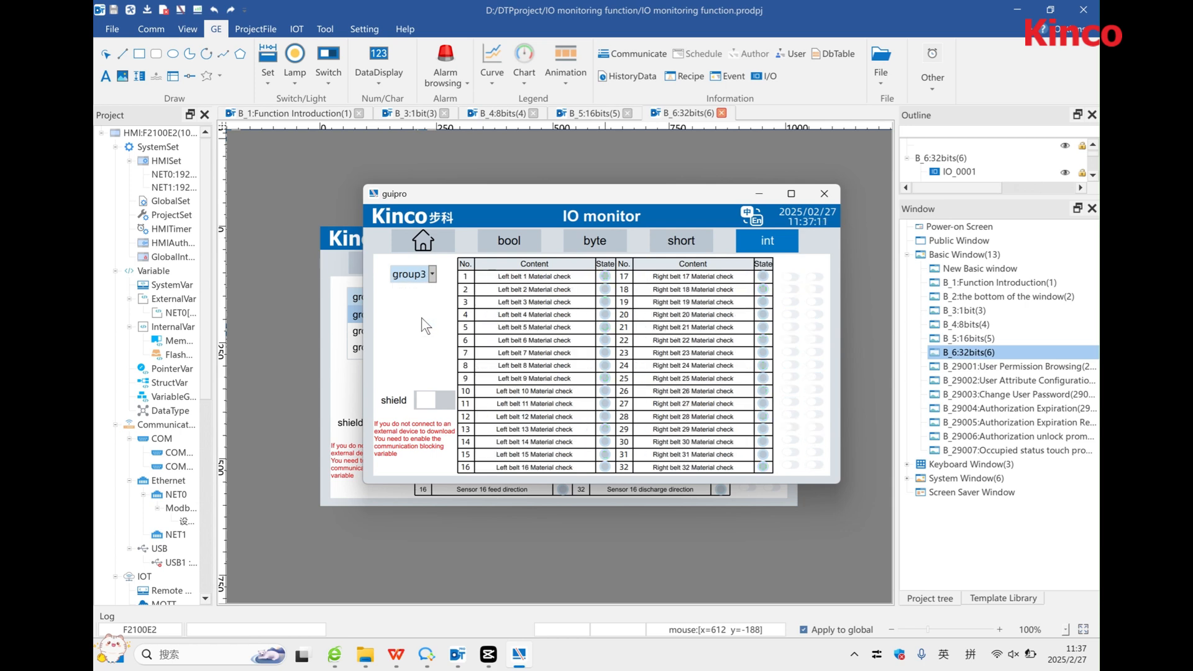
left_click(814, 277)
left_click(814, 451)
left_click(814, 464)
left_click(790, 465)
left_click(791, 439)
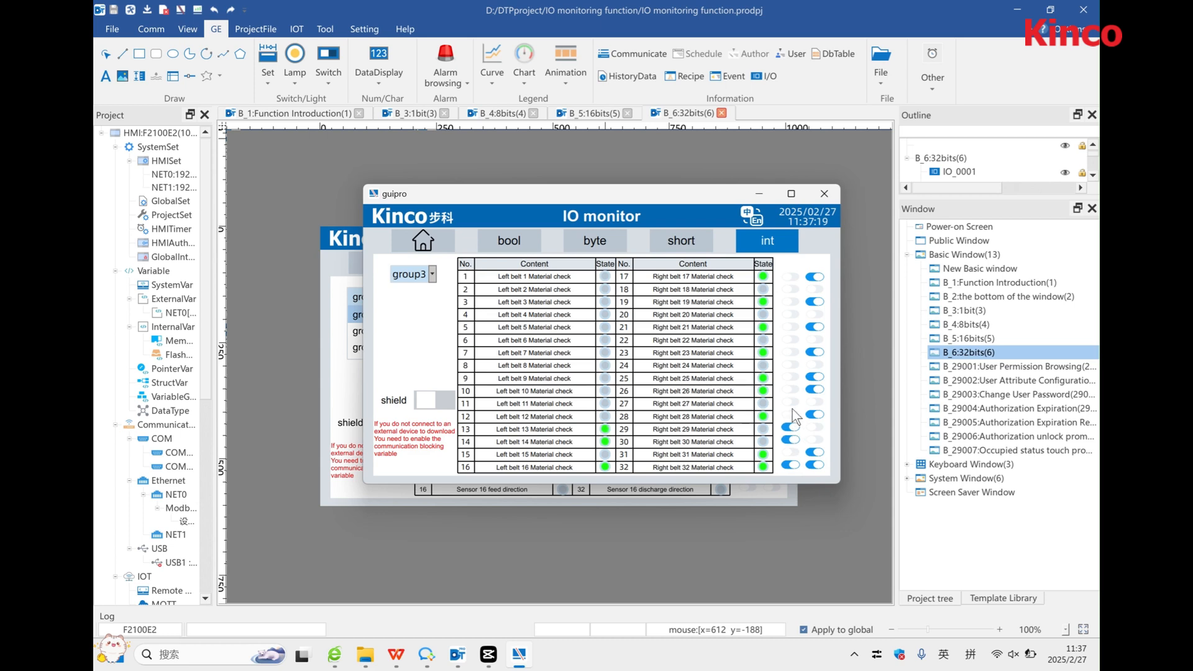
Switch on the Left belt Material check signals 1, 2, 3, 6, 8, 10 and 11 in int group3.
left_click(790, 365)
left_click(791, 339)
left_click(789, 302)
left_click(790, 290)
left_click(790, 276)
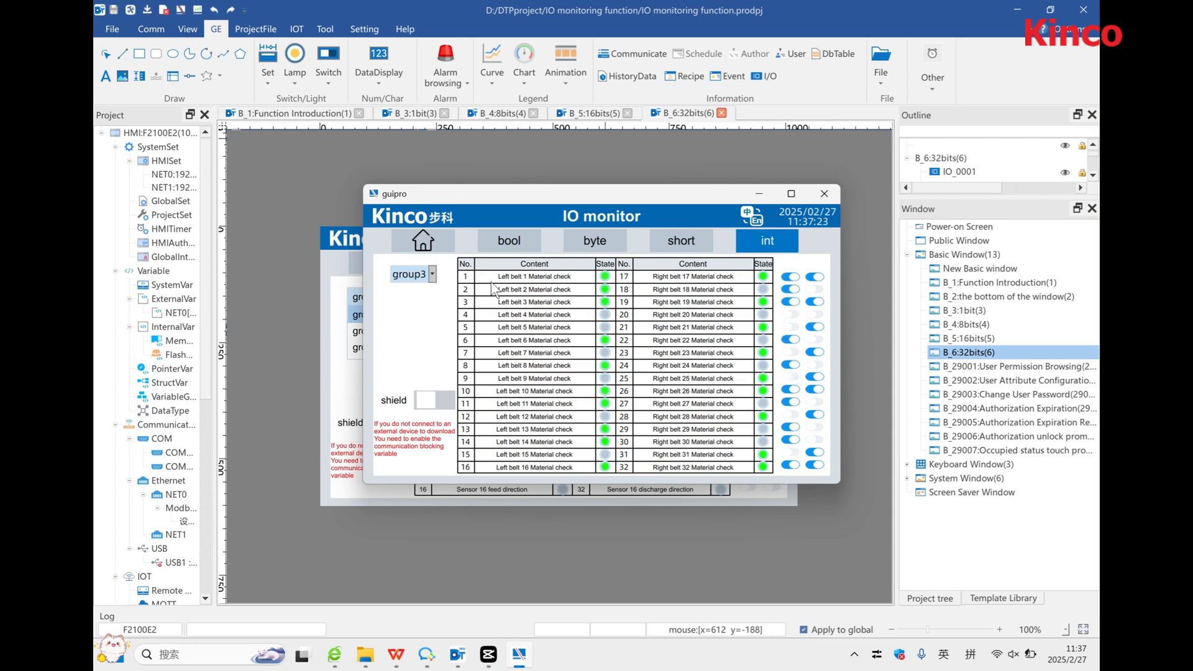